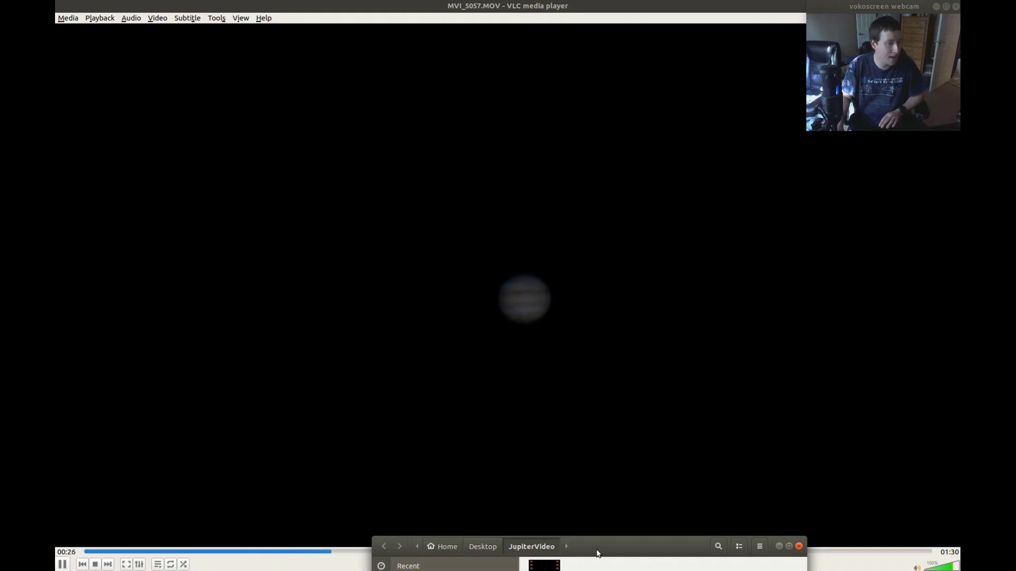
Stop the MVI_5057.MOV playback, close VLC and move the JupiterVideo folder window up into full view
left_click(96, 567)
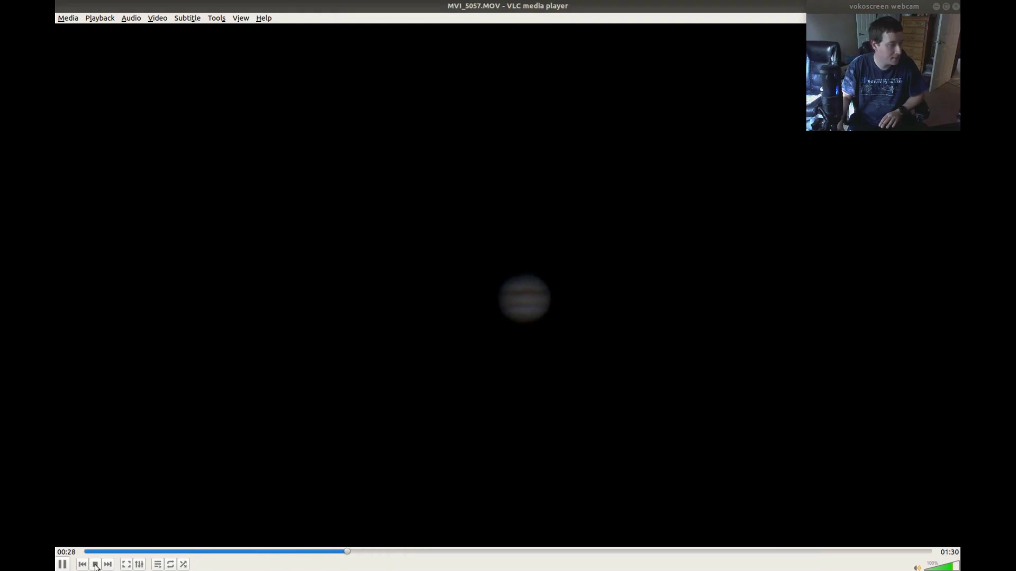
left_click(95, 564)
double_click(499, 6)
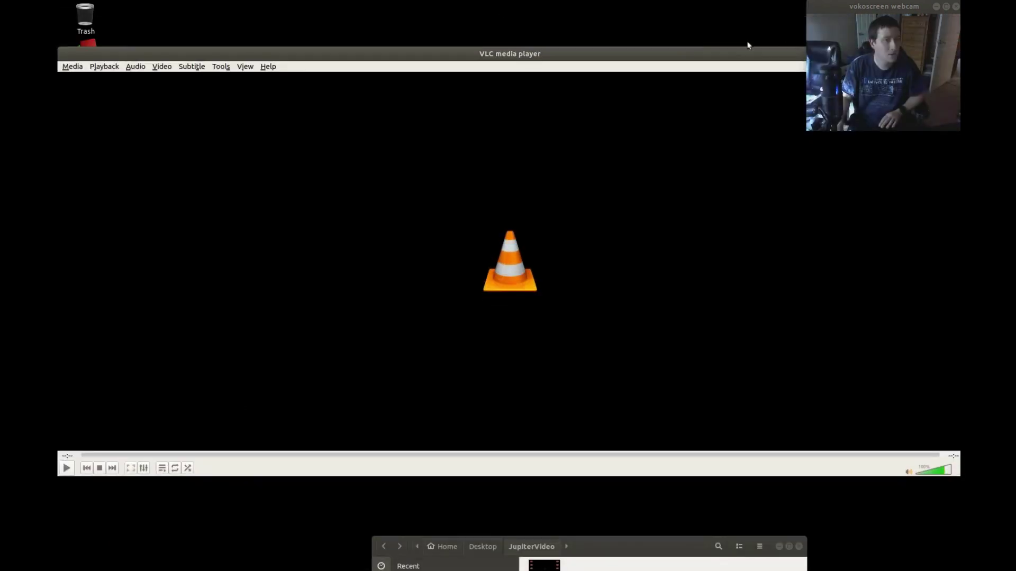
left_click_drag(735, 53, 761, 165)
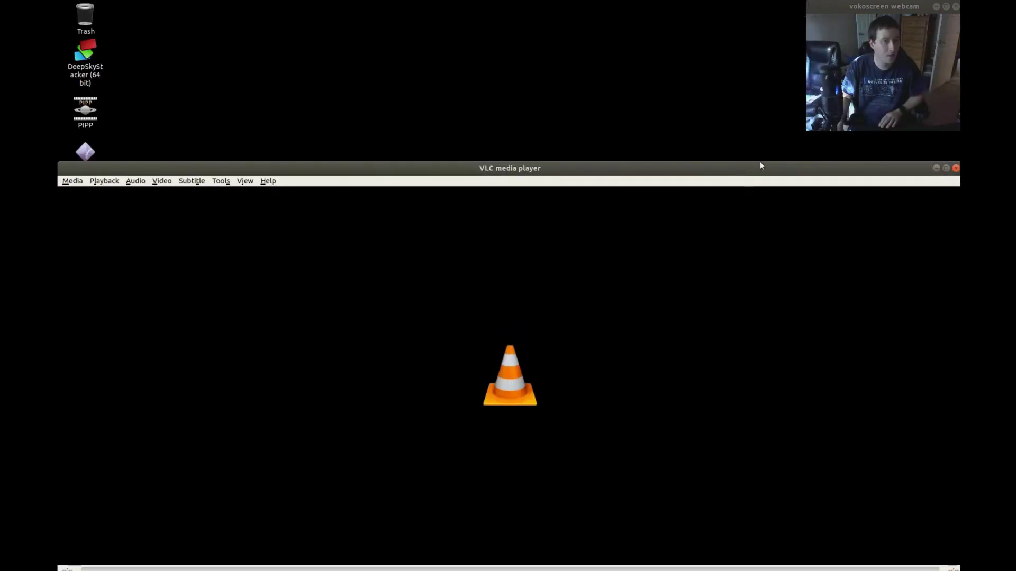
left_click(955, 167)
left_click_drag(597, 545, 596, 241)
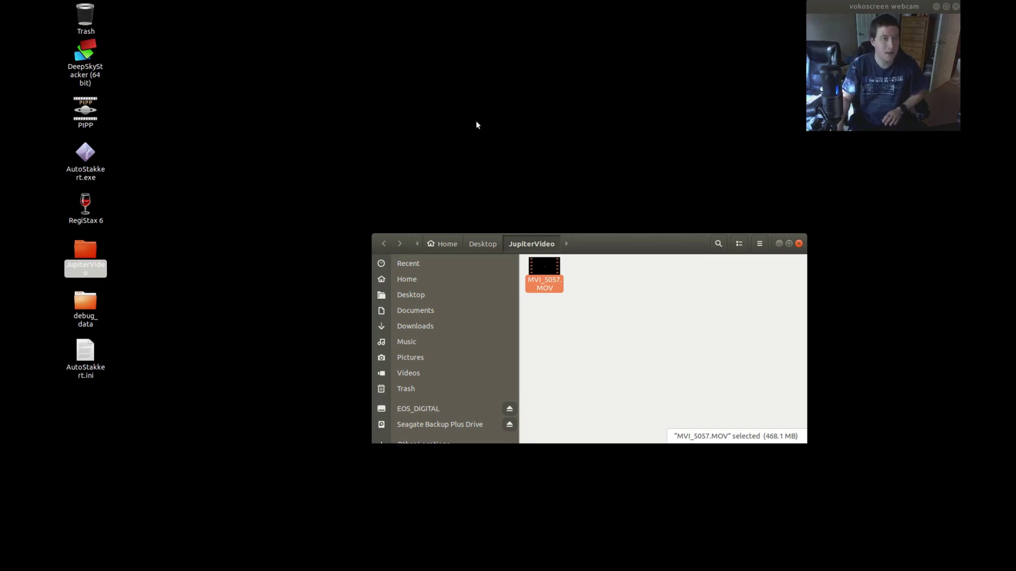
left_click(86, 113)
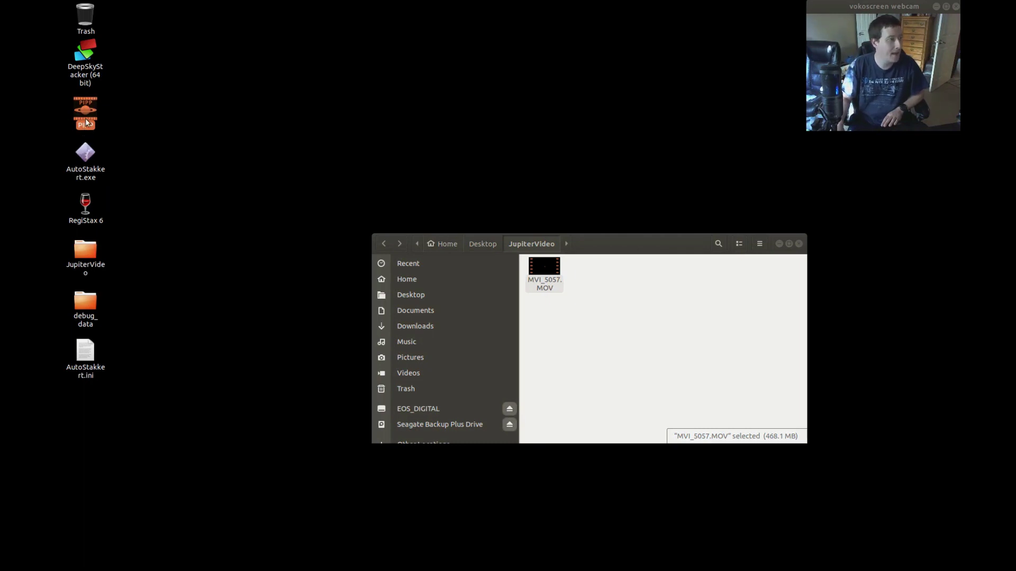
left_click(88, 158)
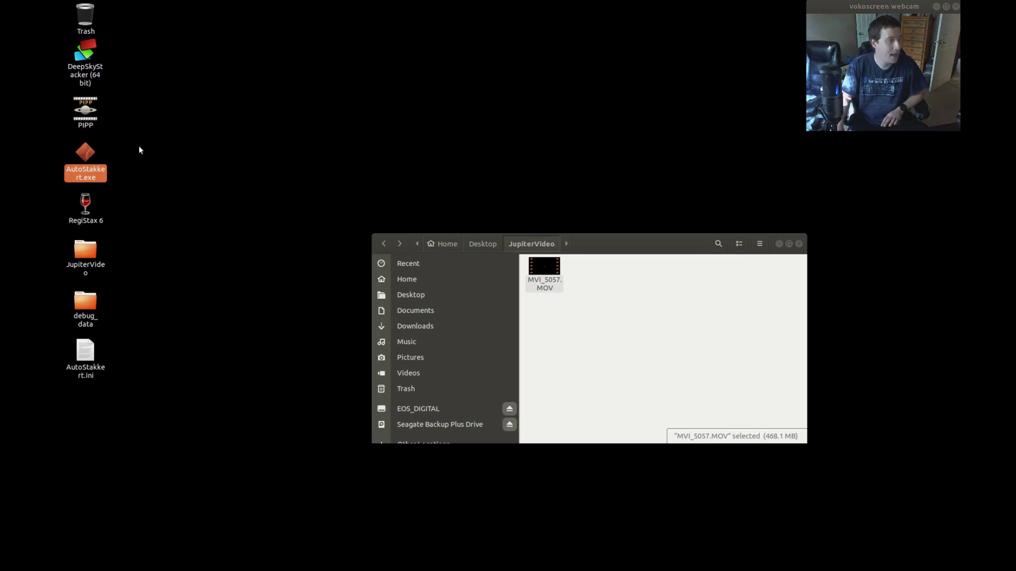
left_click(88, 208)
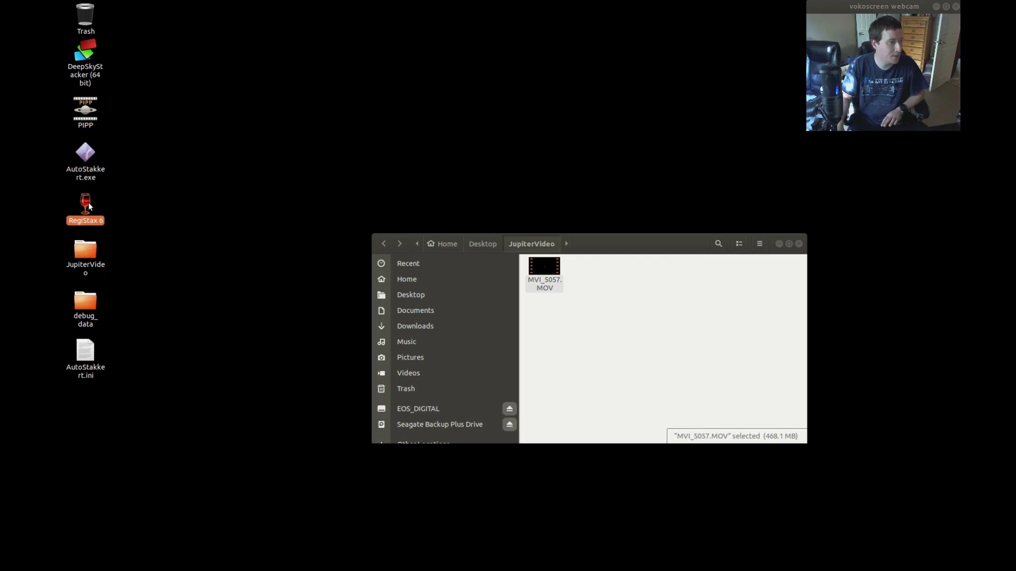
Launch PIPP and load MVI_5057.MOV from the JupiterVideo folder into its image files list, with the output frame window beside it
left_click(91, 118)
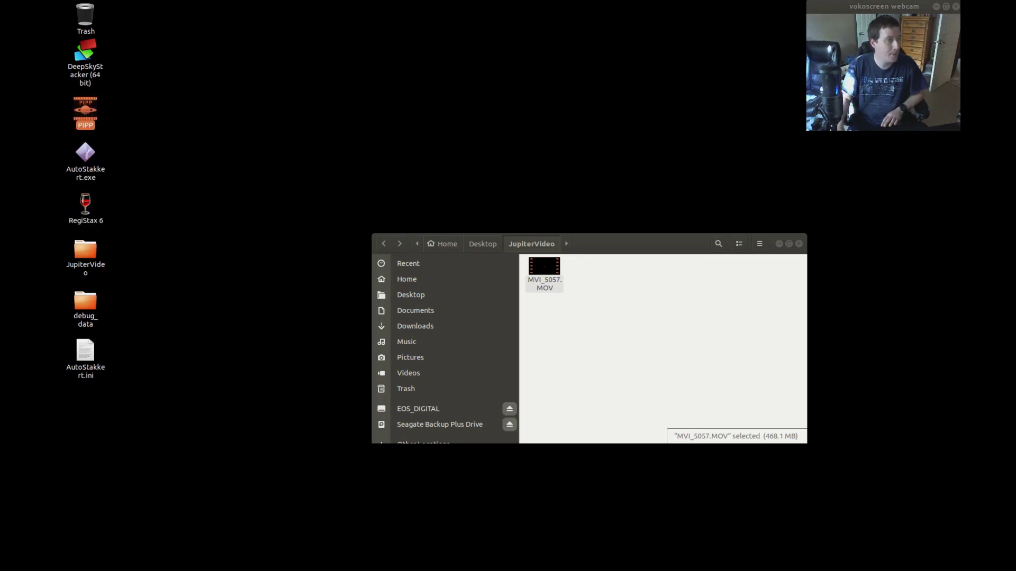
key("Return")
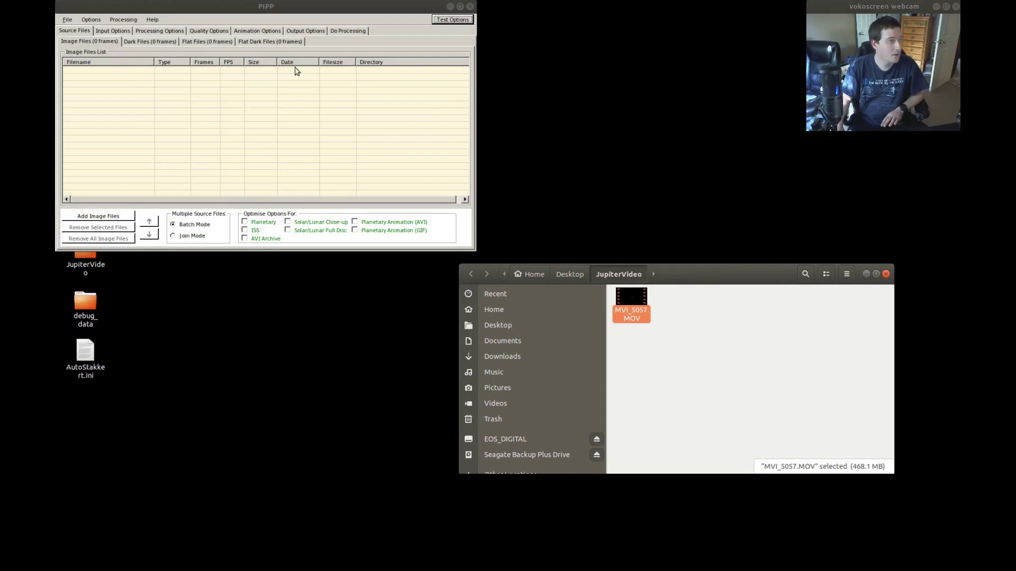
left_click(259, 8)
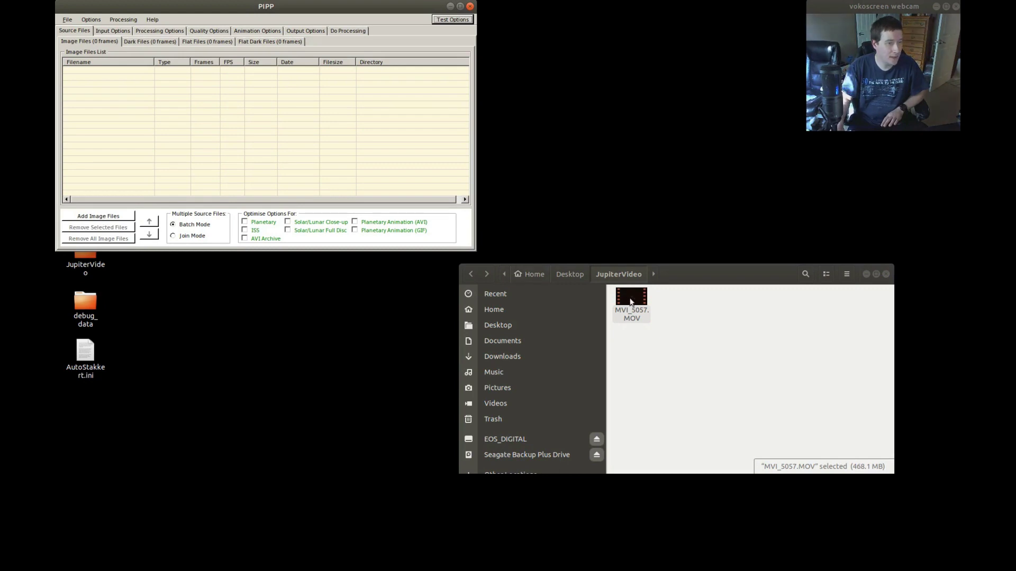
left_click_drag(631, 296, 265, 84)
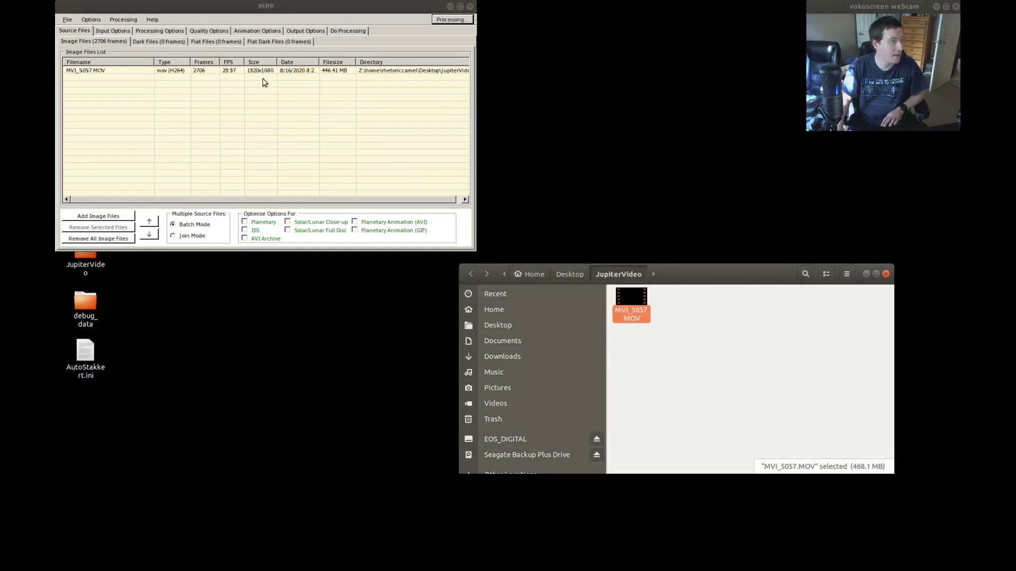
left_click_drag(200, 8, 621, 7)
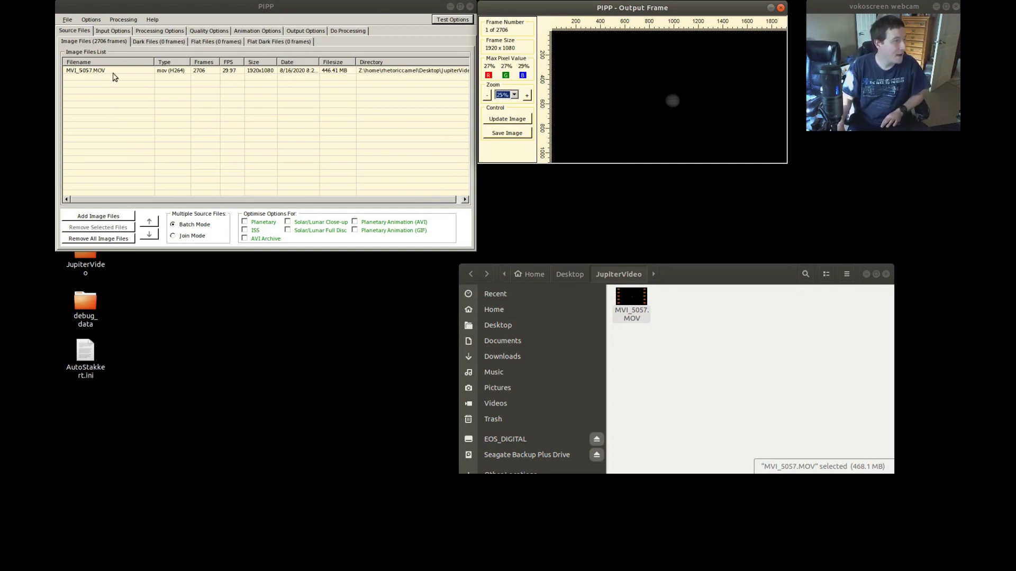
Optimise the PIPP options for Planetary and disable cropping in the processing options
left_click(247, 222)
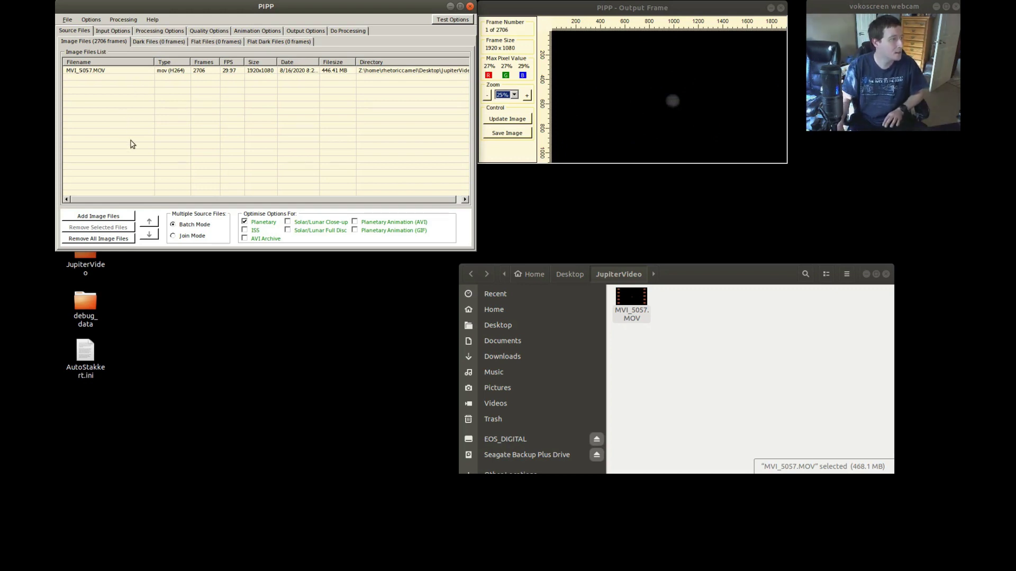
left_click(108, 32)
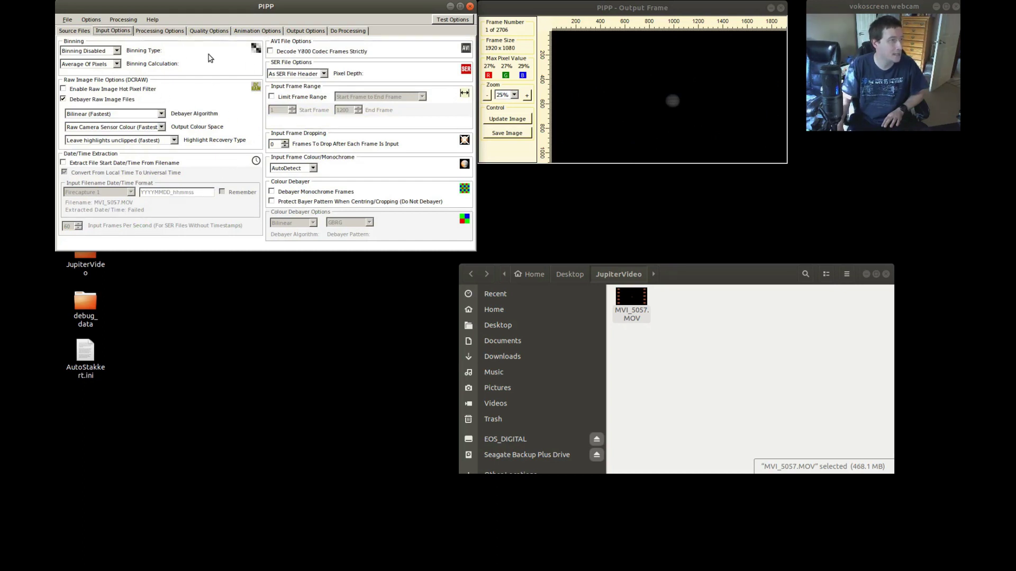
left_click(149, 32)
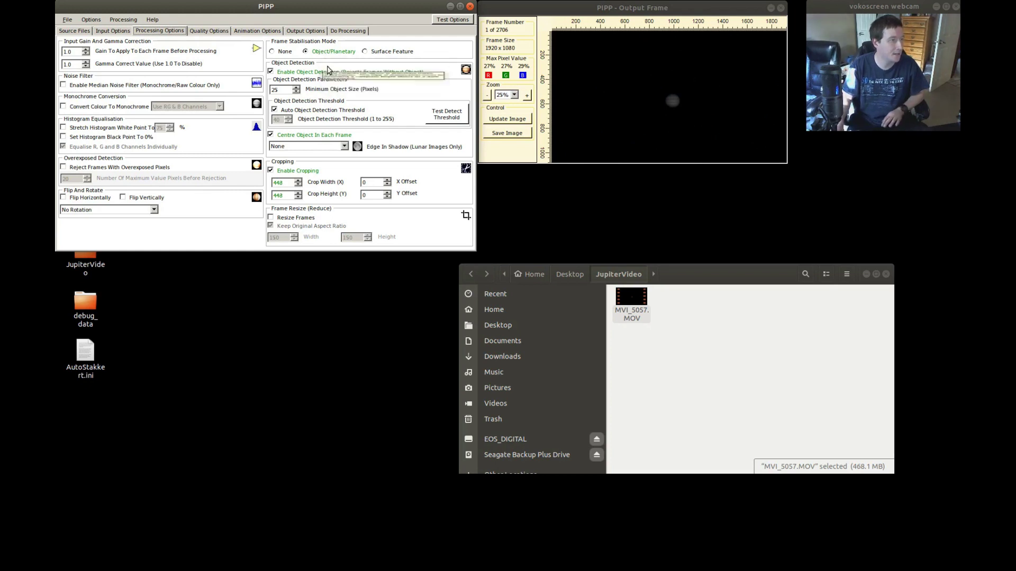
left_click(270, 172)
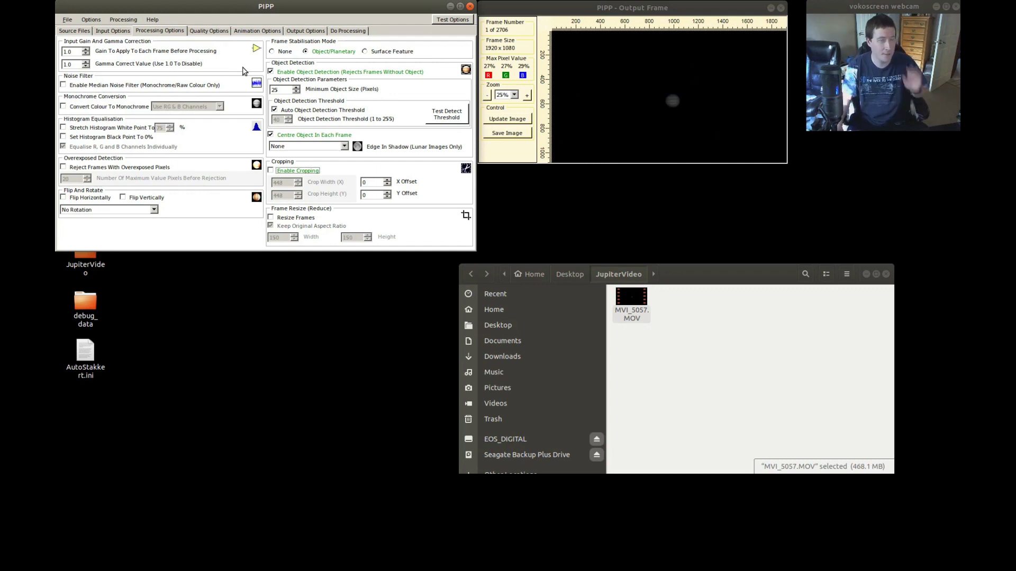
Choose AVI as the output format and start processing MVI_5057.MOV
left_click(210, 31)
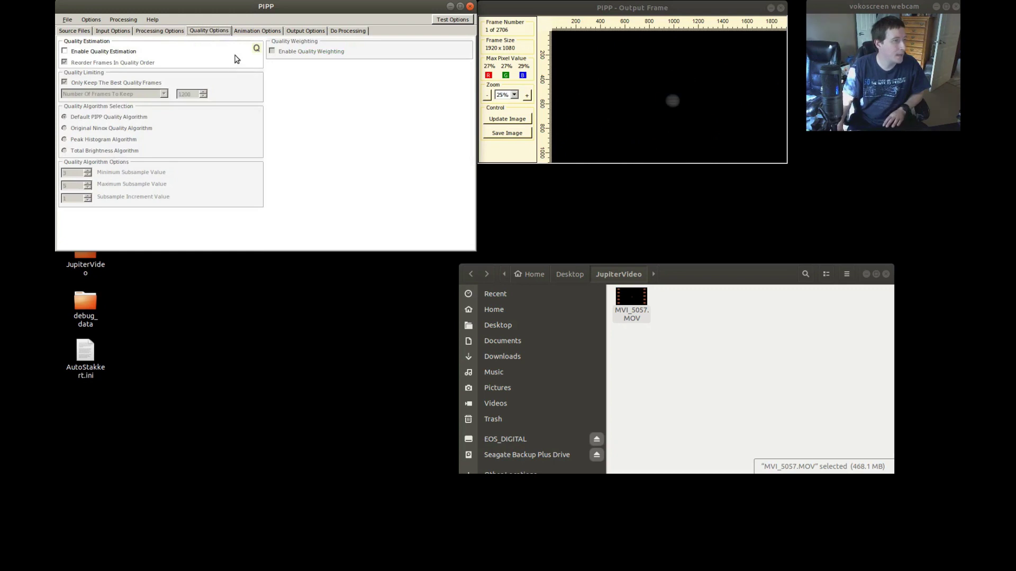
left_click(261, 33)
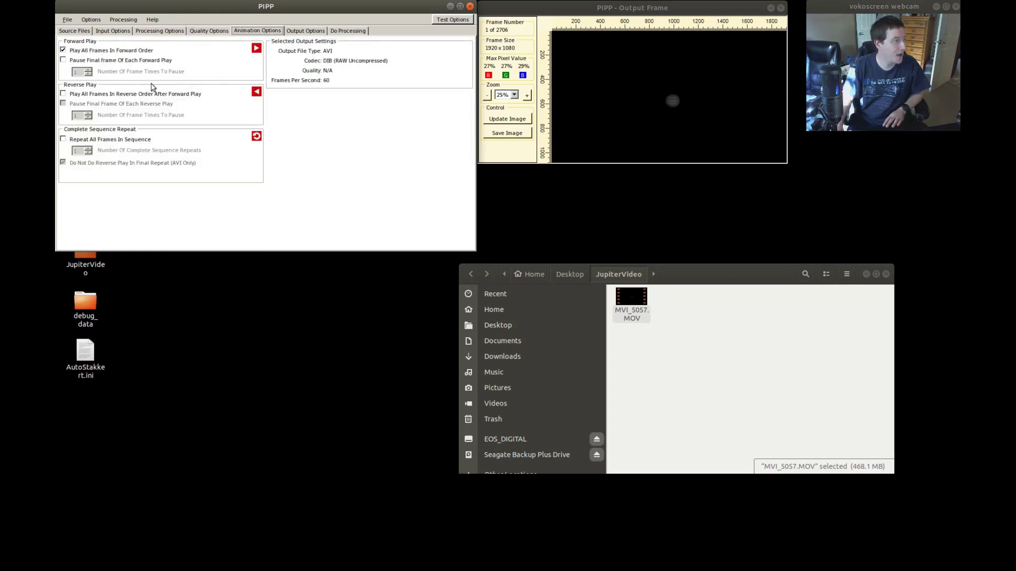
left_click(304, 33)
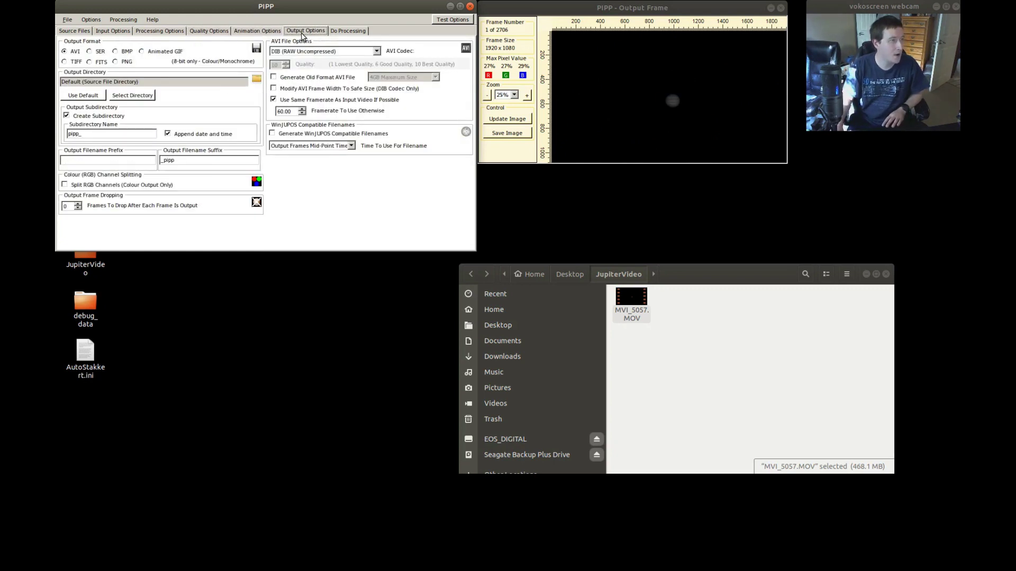
left_click(65, 51)
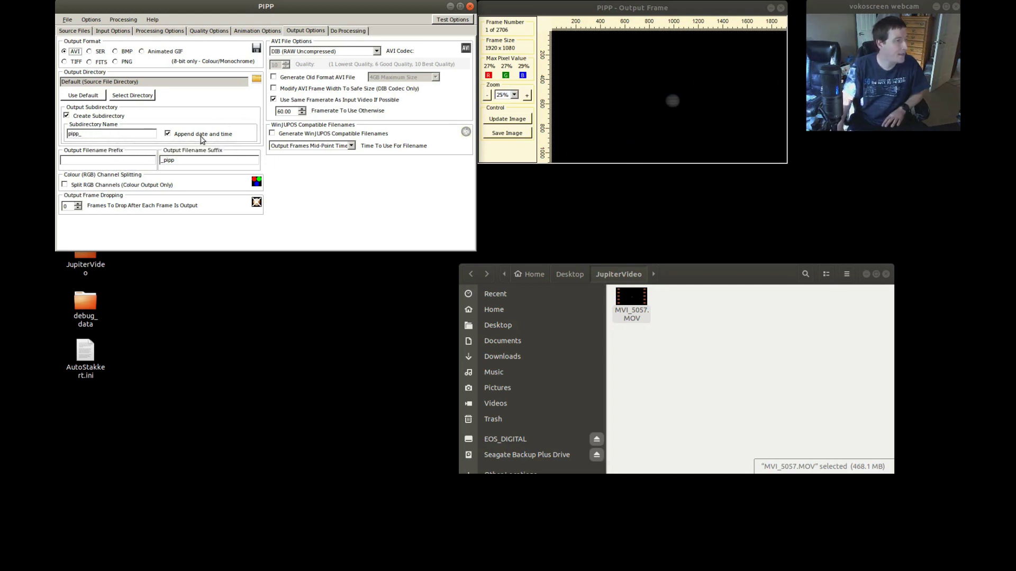
left_click(345, 32)
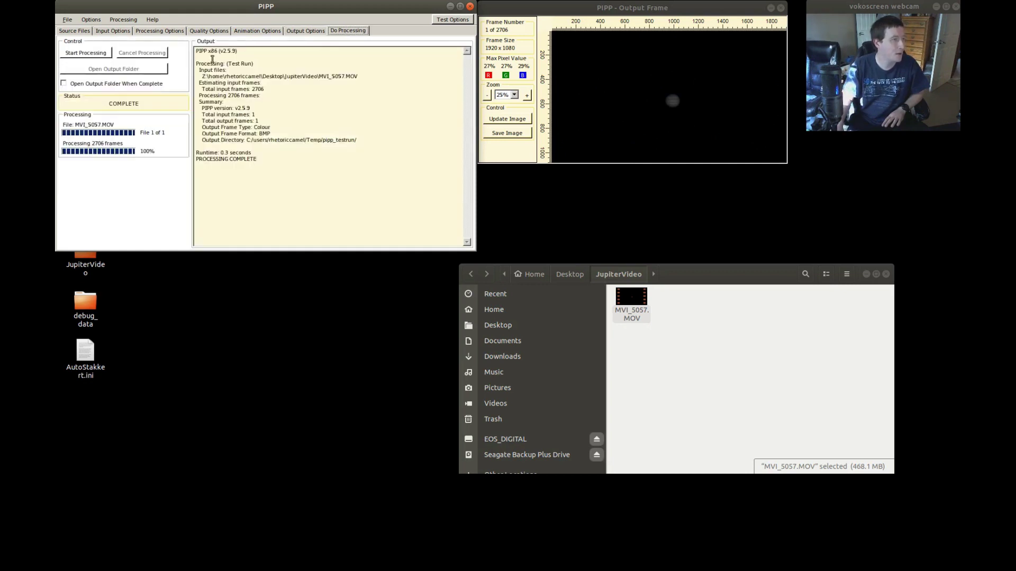
left_click(91, 55)
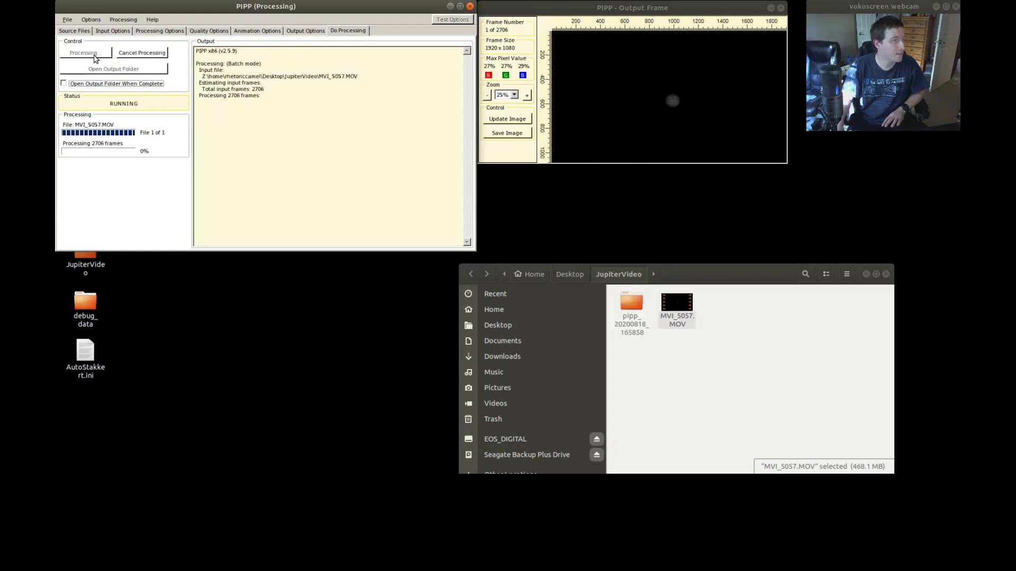
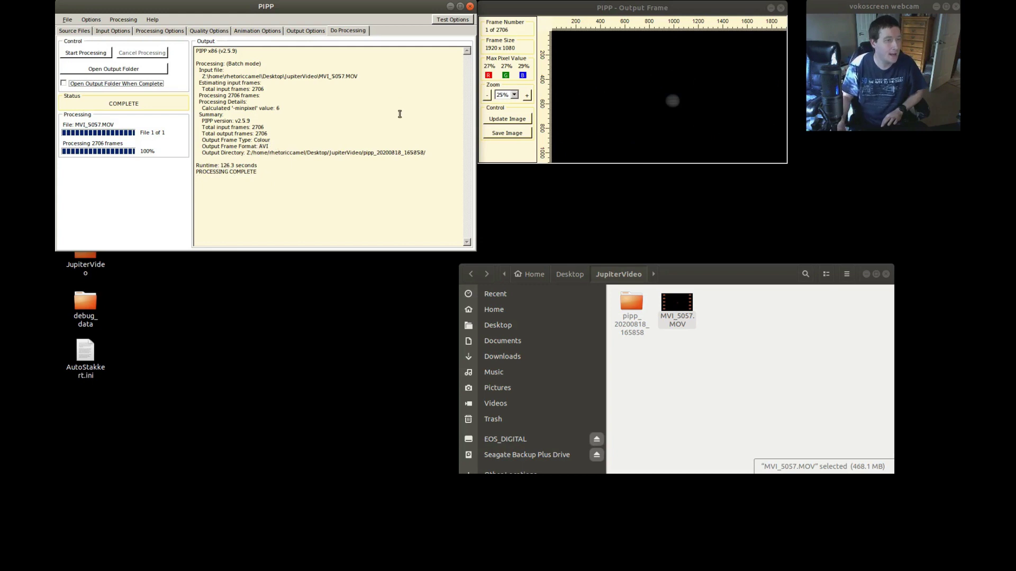
Close PIPP and open the pipp_20200818_165858 output folder inside JupiterVideo
left_click(470, 7)
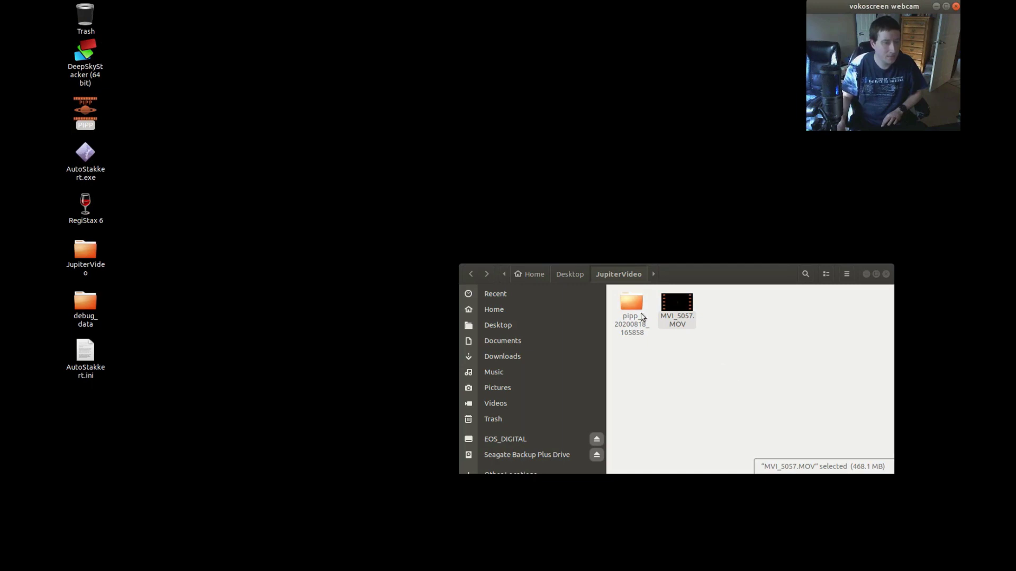
left_click(668, 308)
double_click(631, 305)
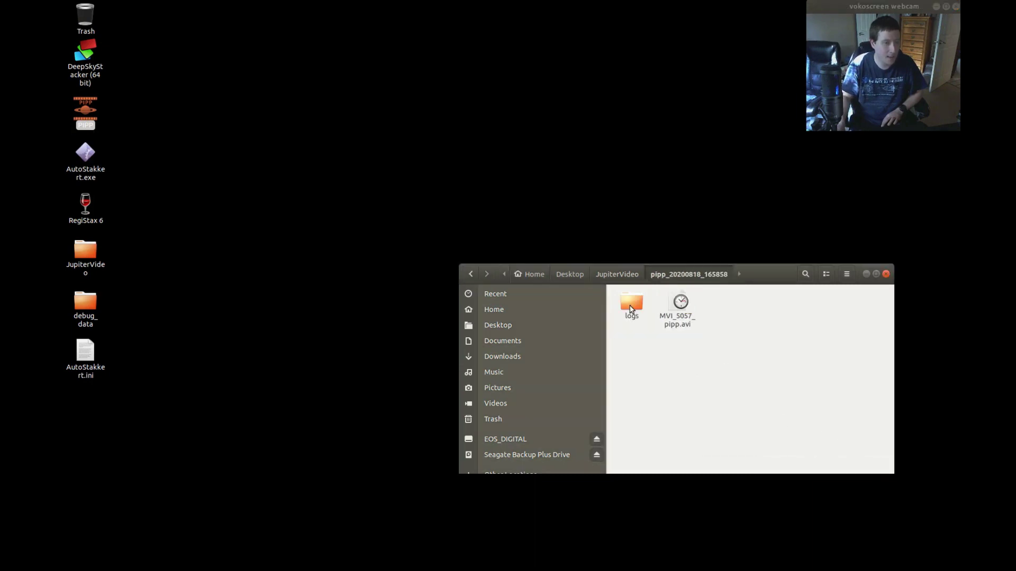
Compare the file size of the processed MVI_5057_pipp.avi with that of the original MVI_5057.MOV
left_click(678, 306)
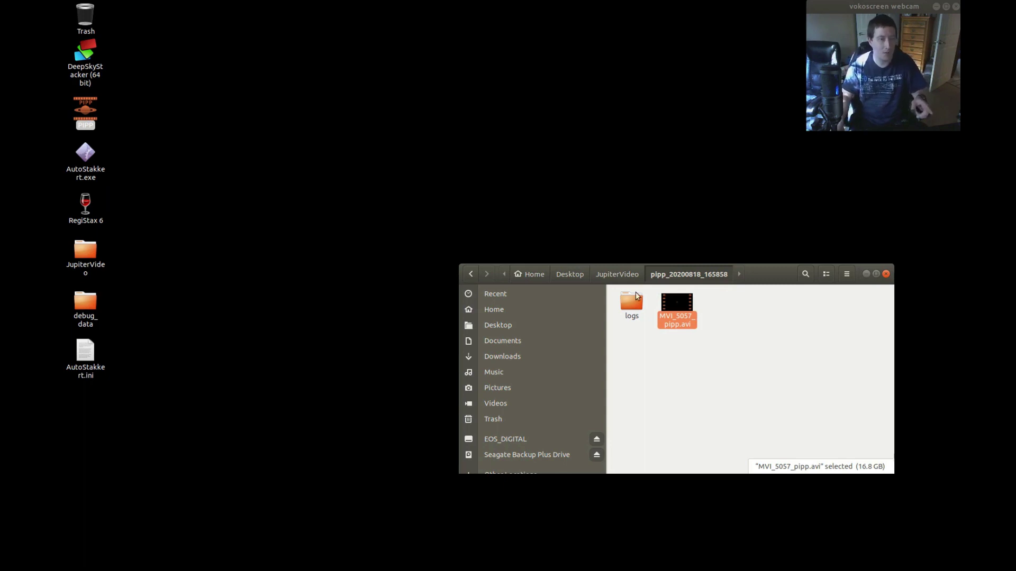
left_click(609, 275)
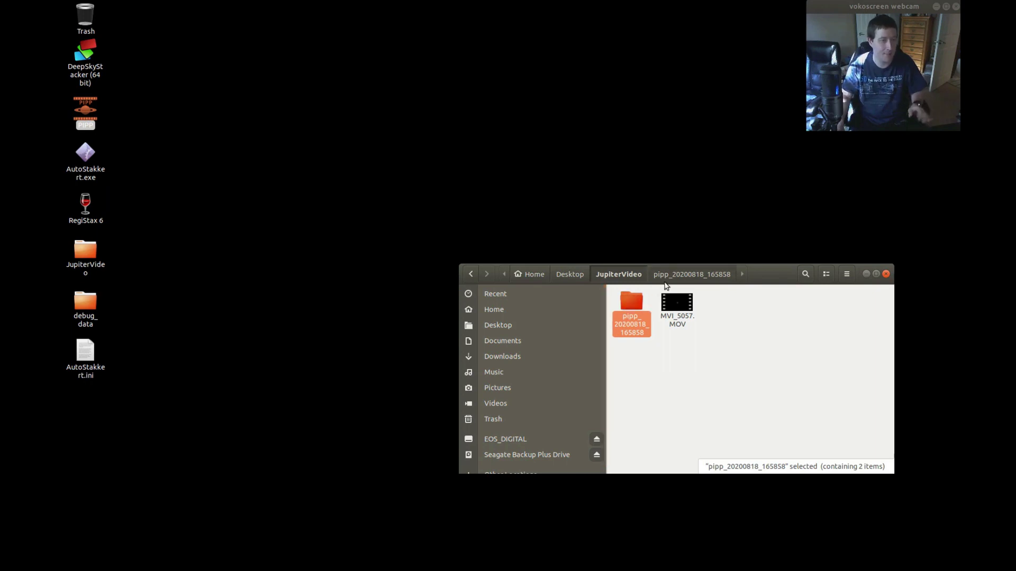
left_click(687, 312)
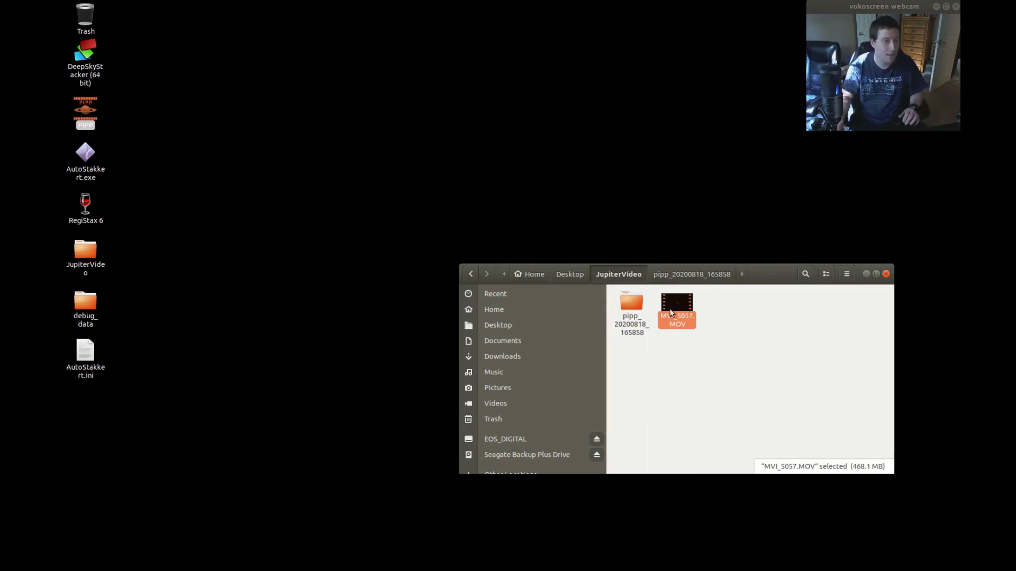
double_click(634, 307)
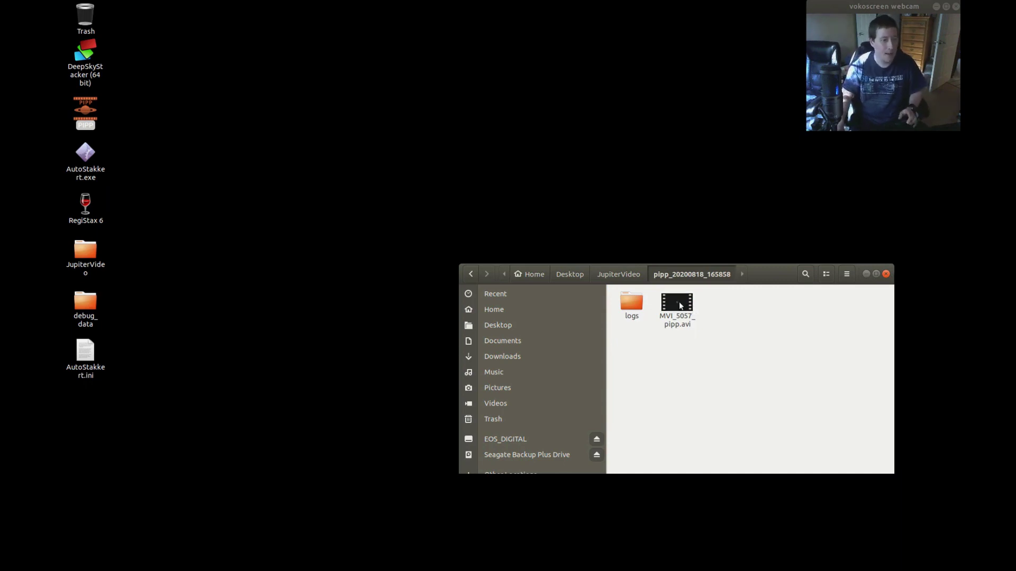
left_click(681, 305)
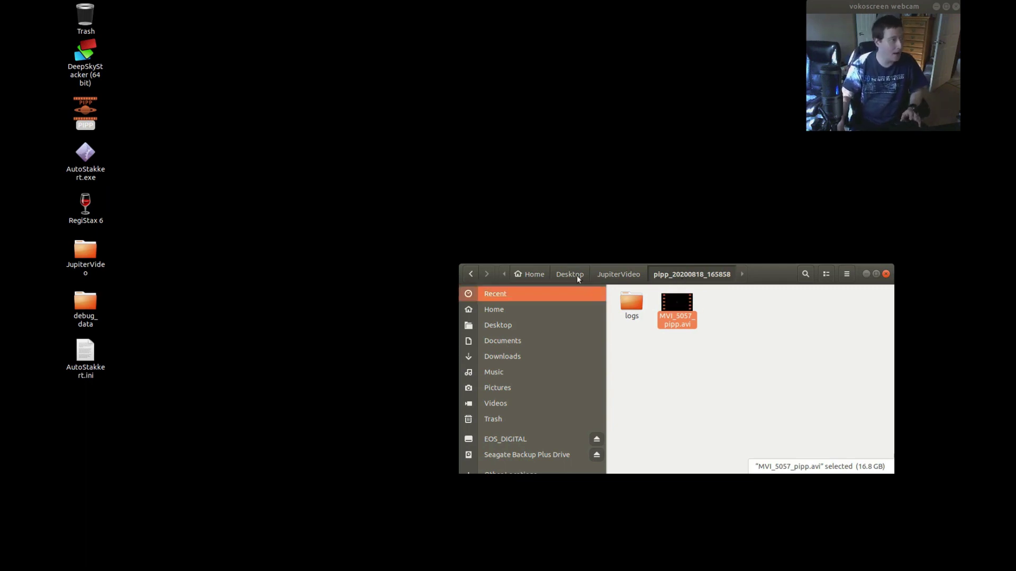
Launch AutoStakkert and load MVI_5057_pipp.avi, keeping the file window clear of the frame view so Jupiter can be inspected
left_click(87, 158)
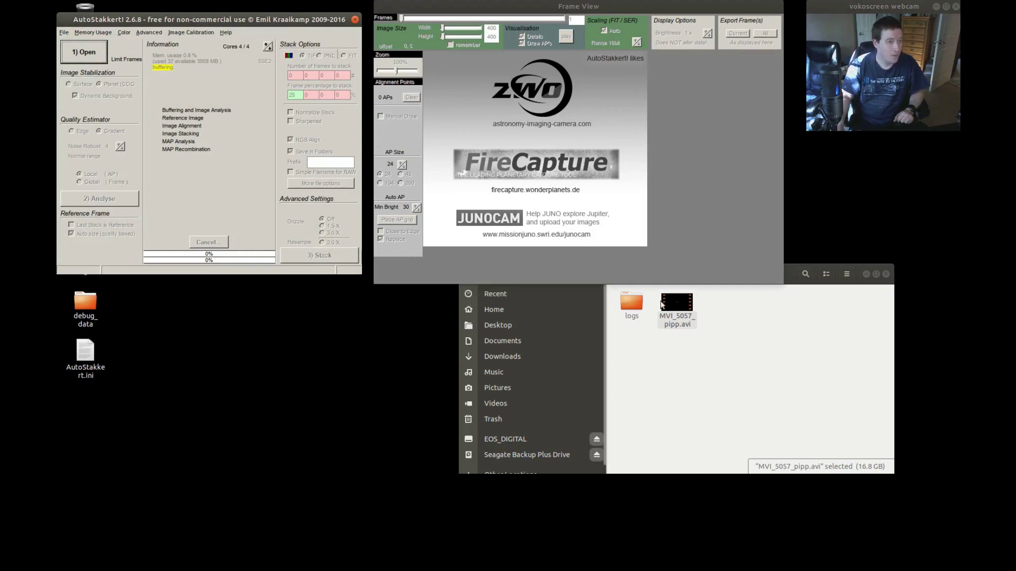
left_click_drag(675, 307, 201, 151)
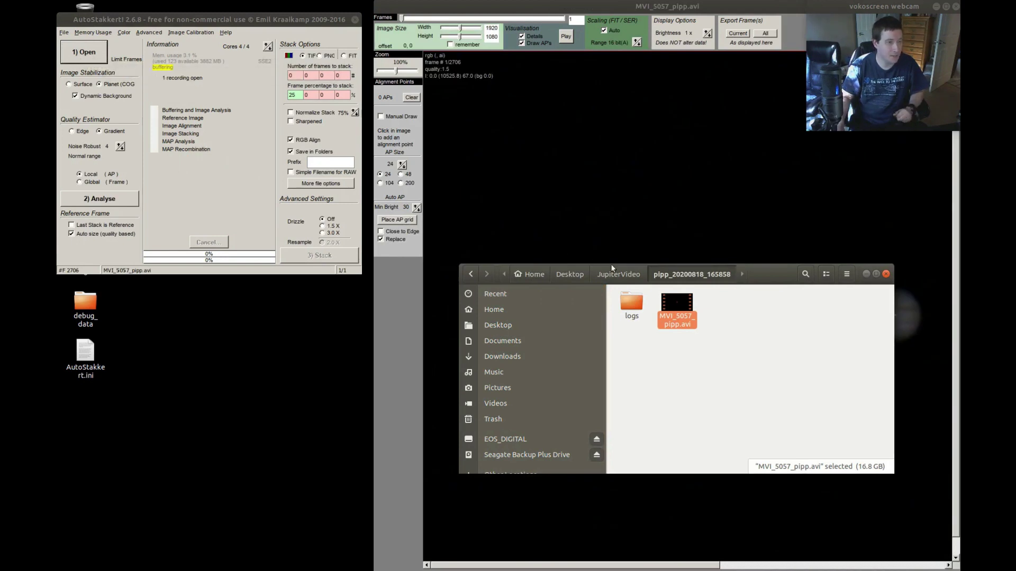
left_click_drag(747, 278, 345, 364)
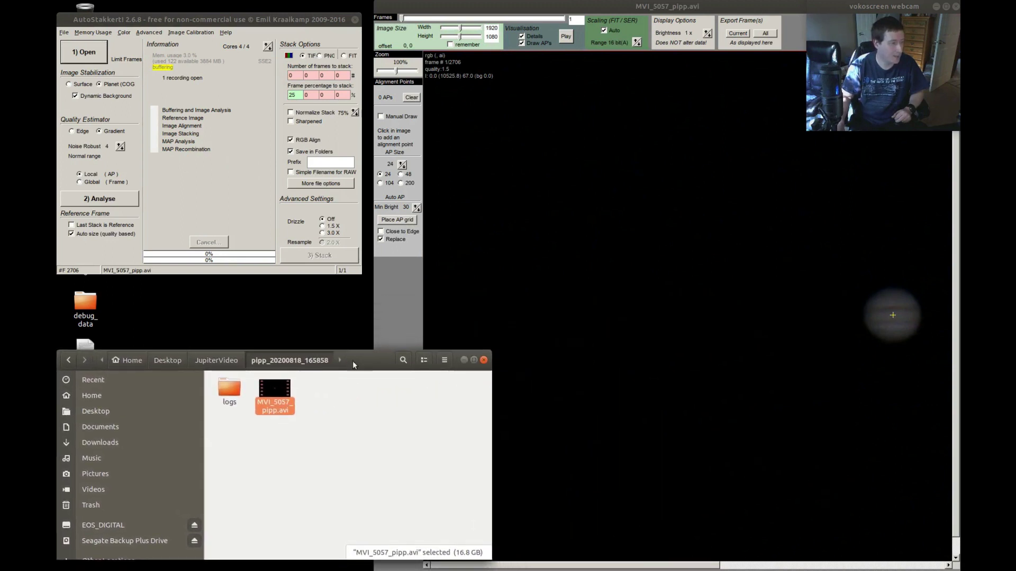
left_click(611, 12)
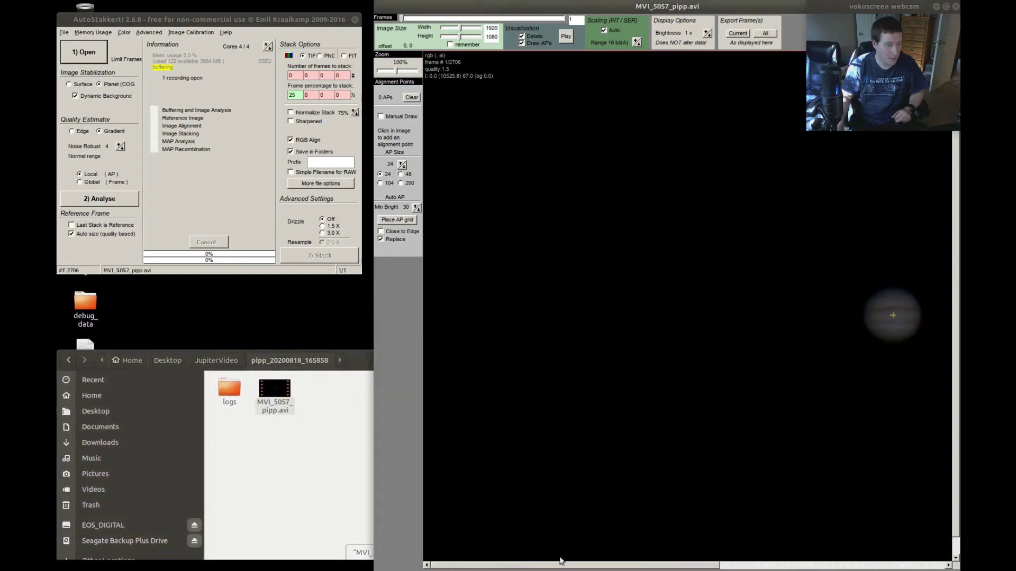
left_click_drag(563, 566, 676, 568)
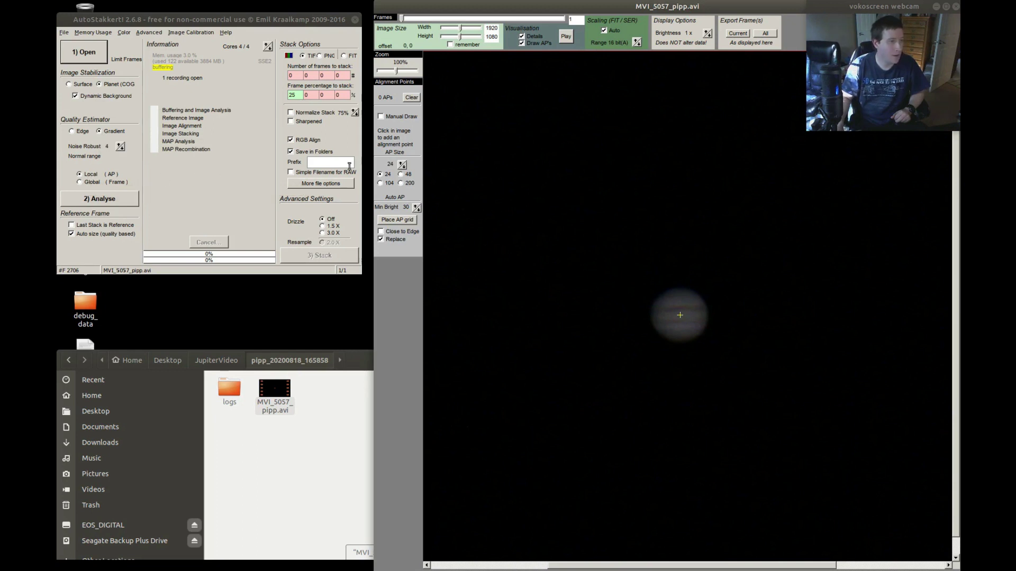
Analyse the loaded MVI_5057_pipp.avi frames and enable the Sharpened output with RGB Align kept on
left_click(97, 199)
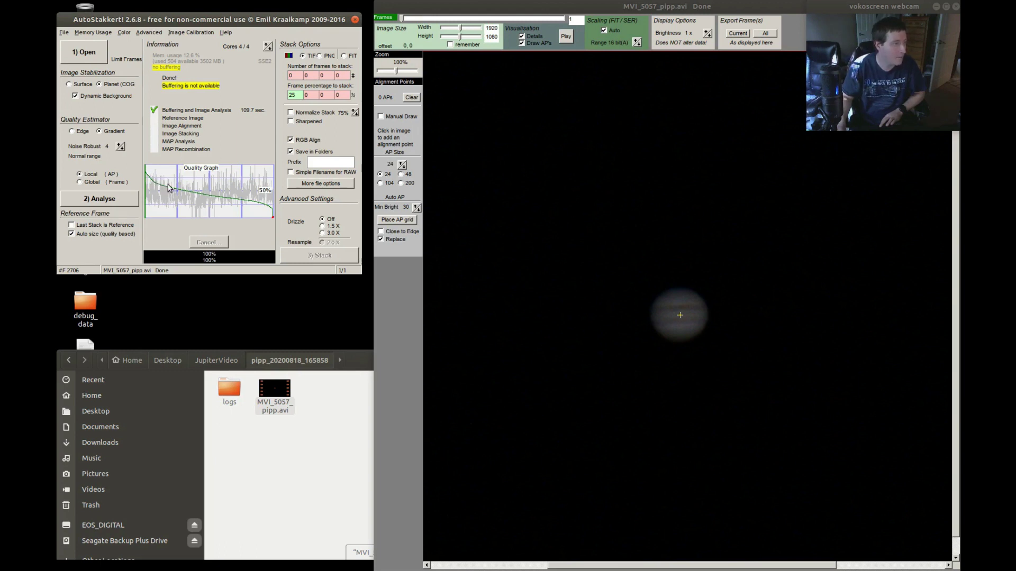
left_click(291, 122)
left_click(291, 140)
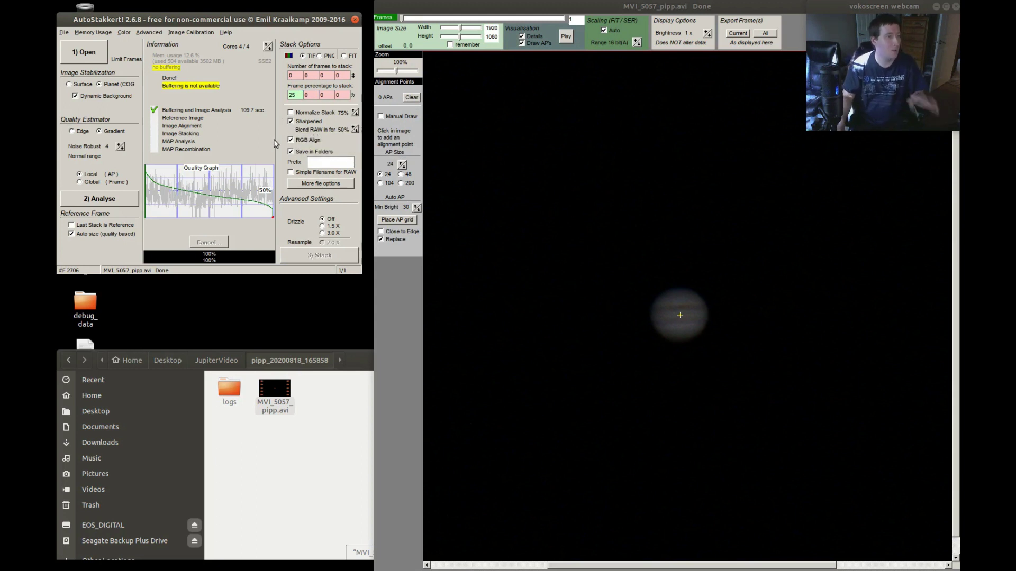
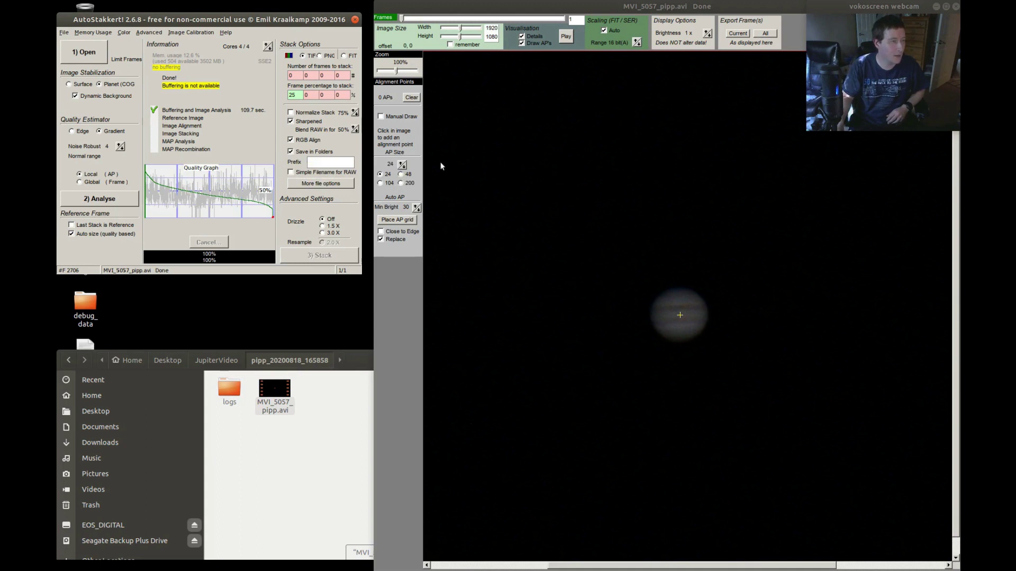
Compare alignment point grids of sizes 24 and 48 over Jupiter, ending with the size 24 grid in place
left_click(381, 176)
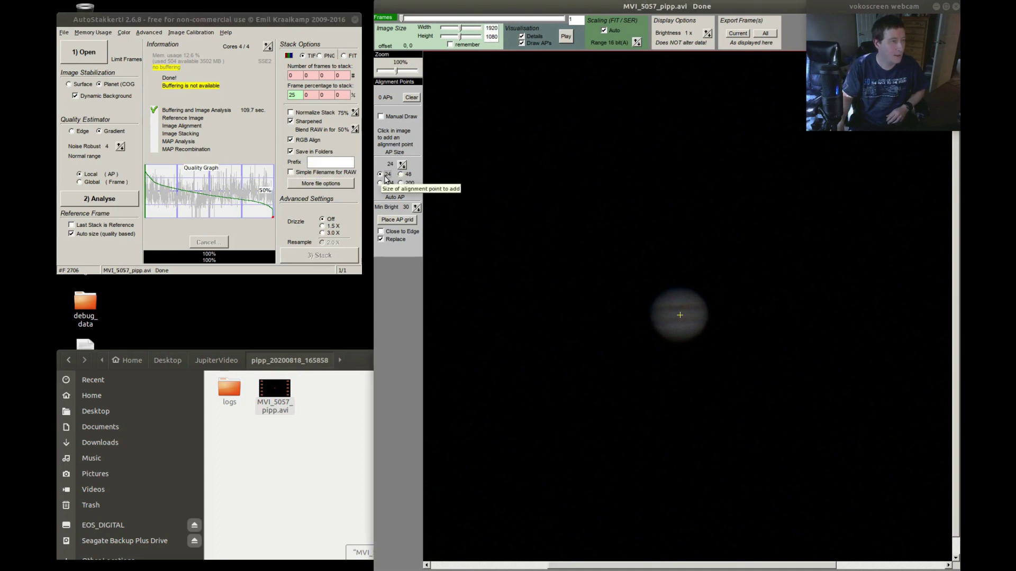
left_click(398, 221)
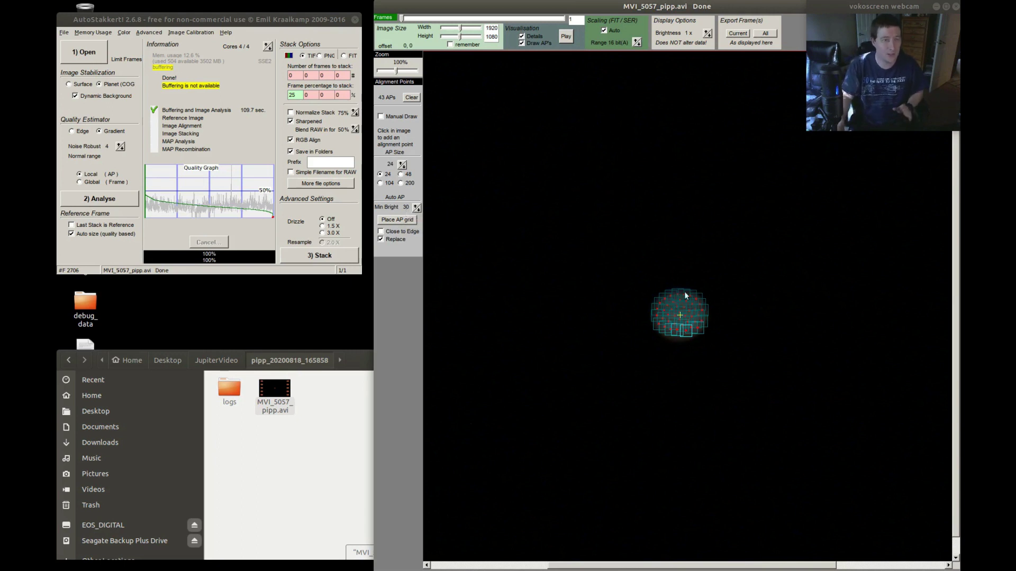
left_click(401, 175)
left_click(398, 220)
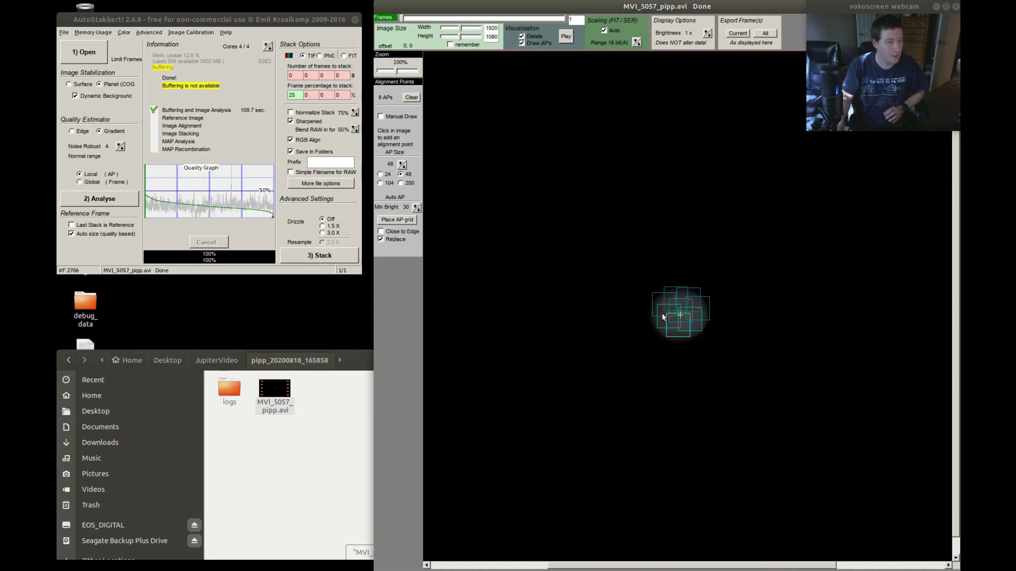
left_click(379, 174)
left_click(397, 220)
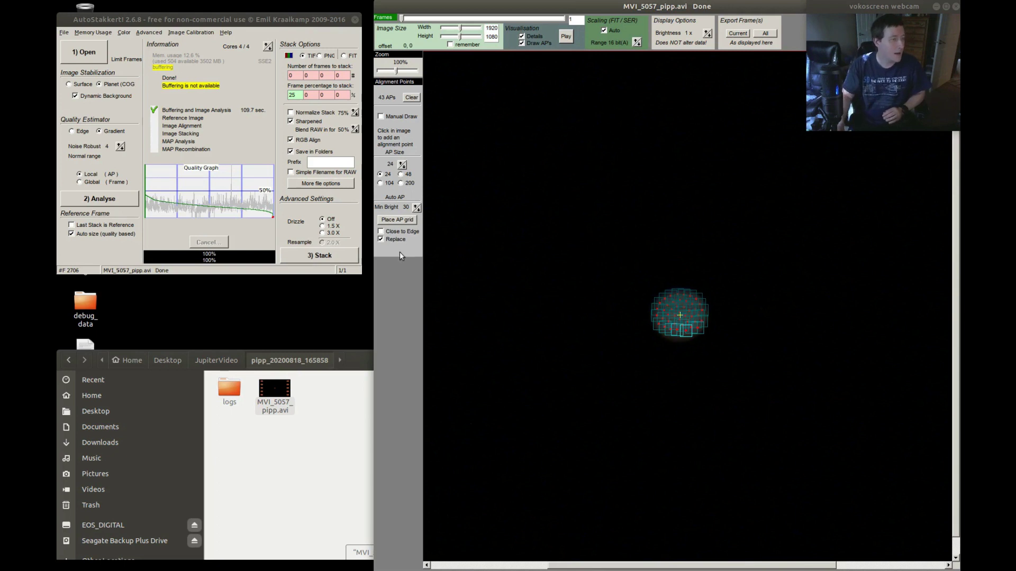
Stack the best 25 percent of frames, then close AutoStakkert
left_click(325, 256)
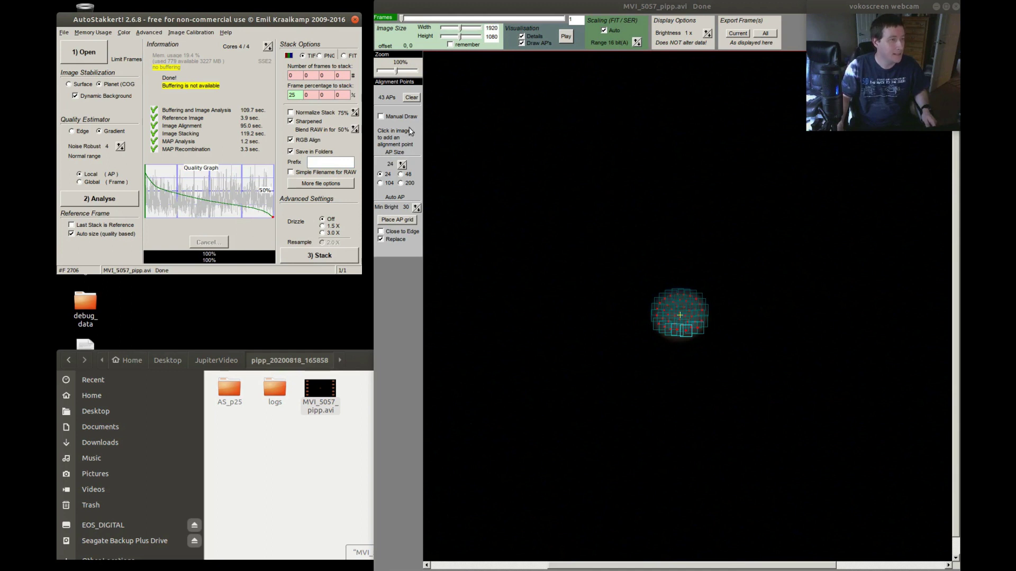
left_click(309, 164)
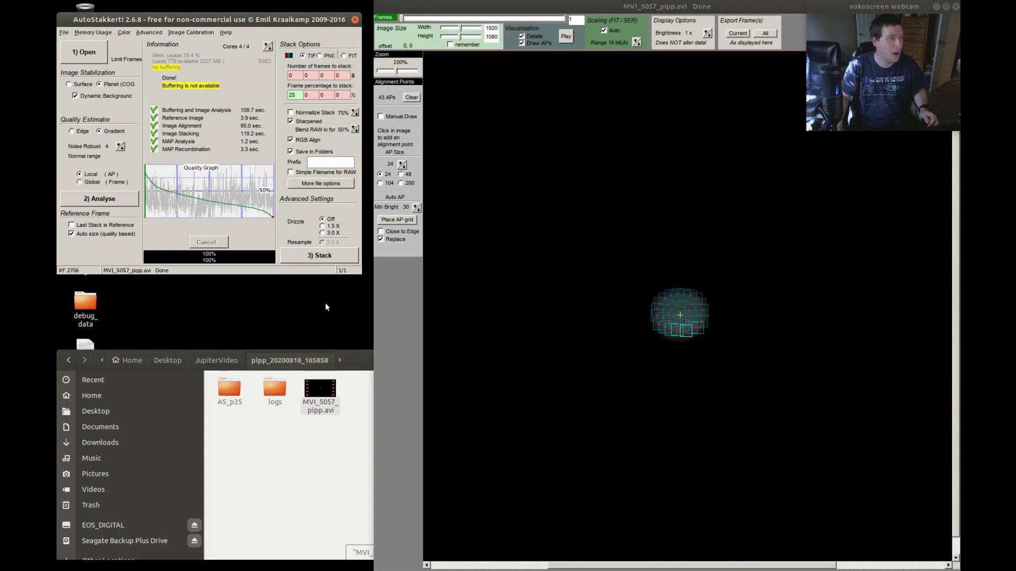
left_click(355, 19)
Bring the file window into clear view and open the AS_p25 output folder
left_click_drag(353, 363, 588, 218)
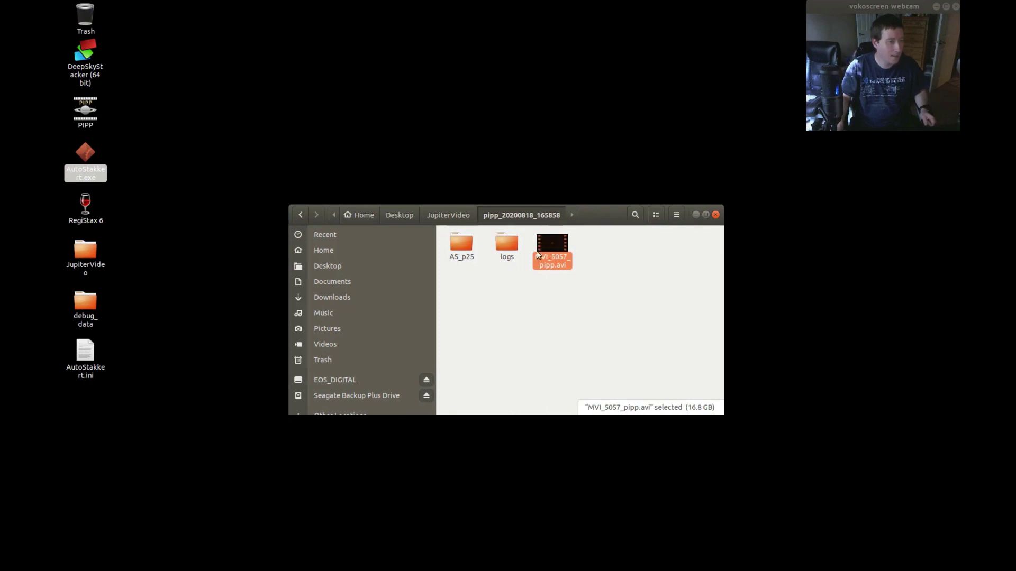
left_click(464, 248)
double_click(463, 246)
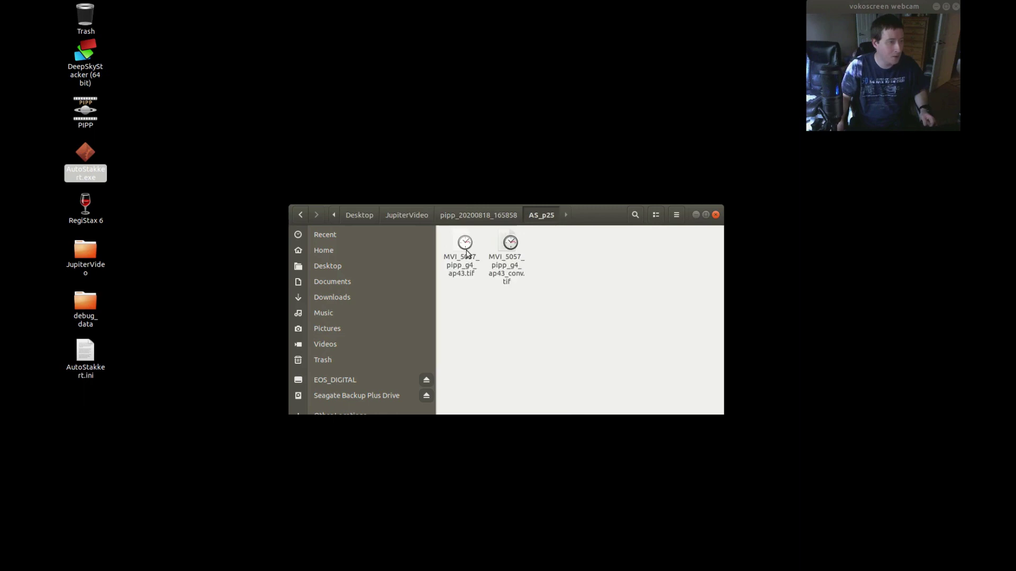
Preview MVI_5057_pipp_g4_ap43.tif and the sharpened MVI_5057_pipp_g4_ap43_conv.tif, then close the image viewer
left_click(466, 253)
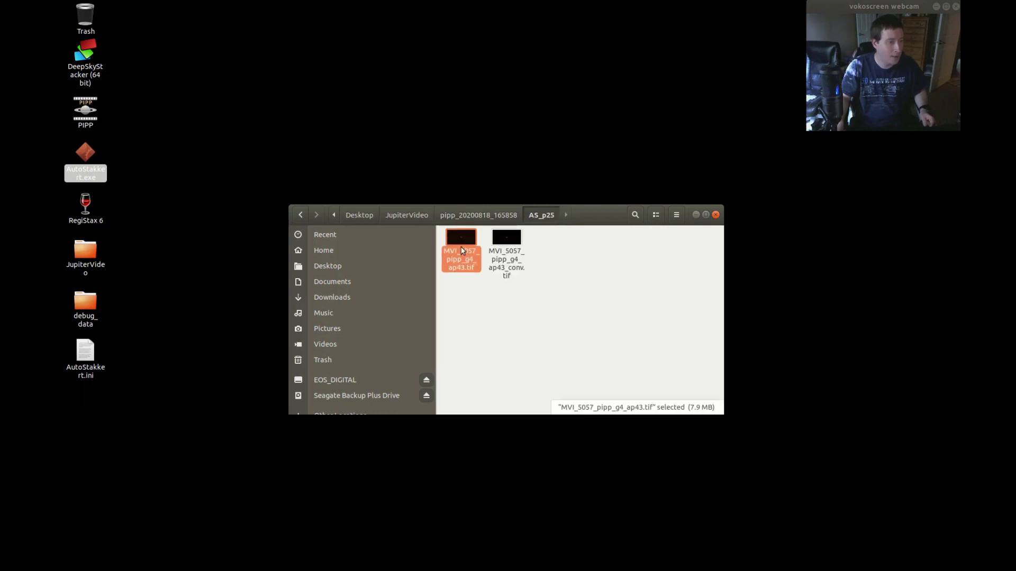
left_click(516, 245)
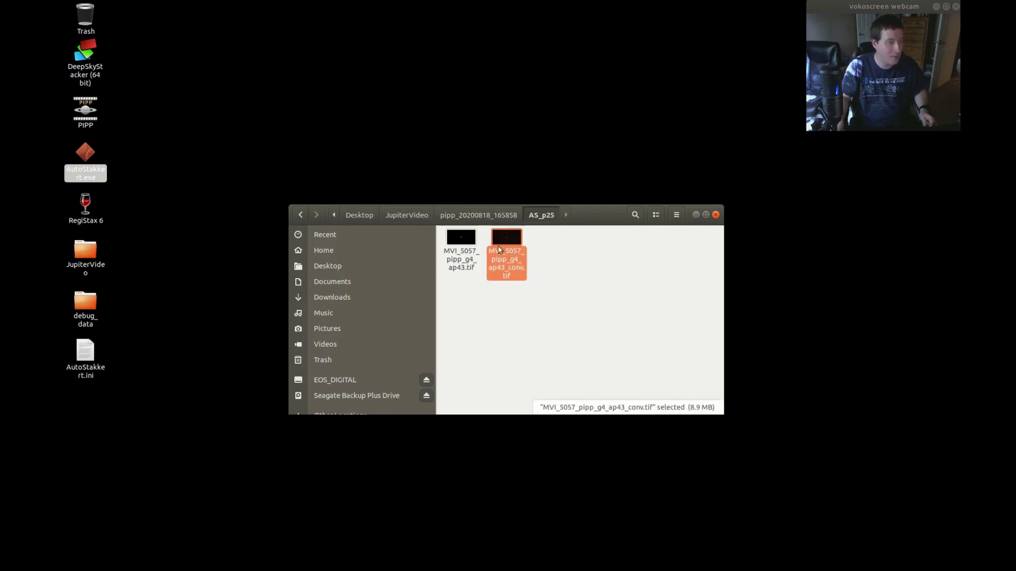
left_click(465, 245)
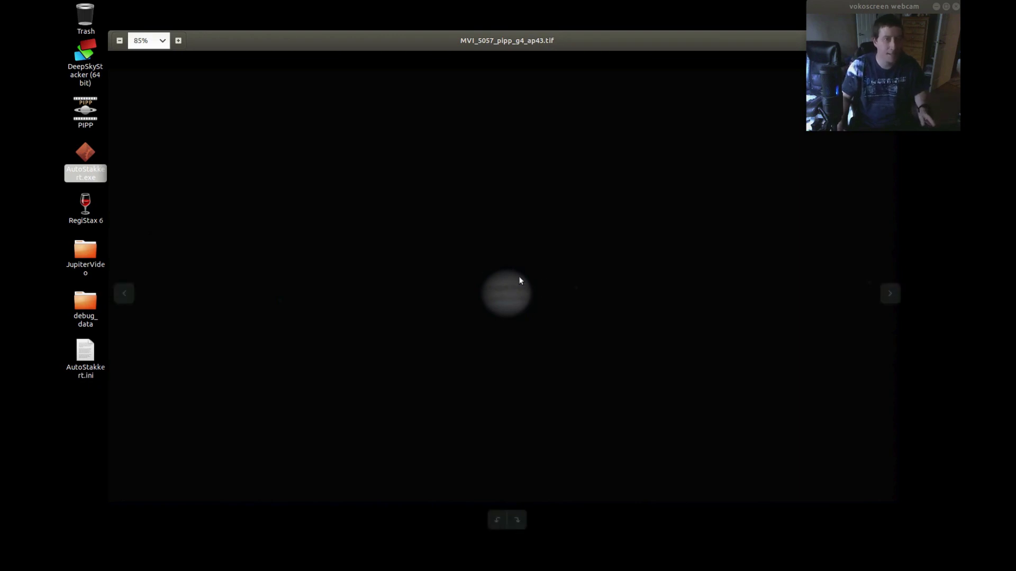
left_click(890, 295)
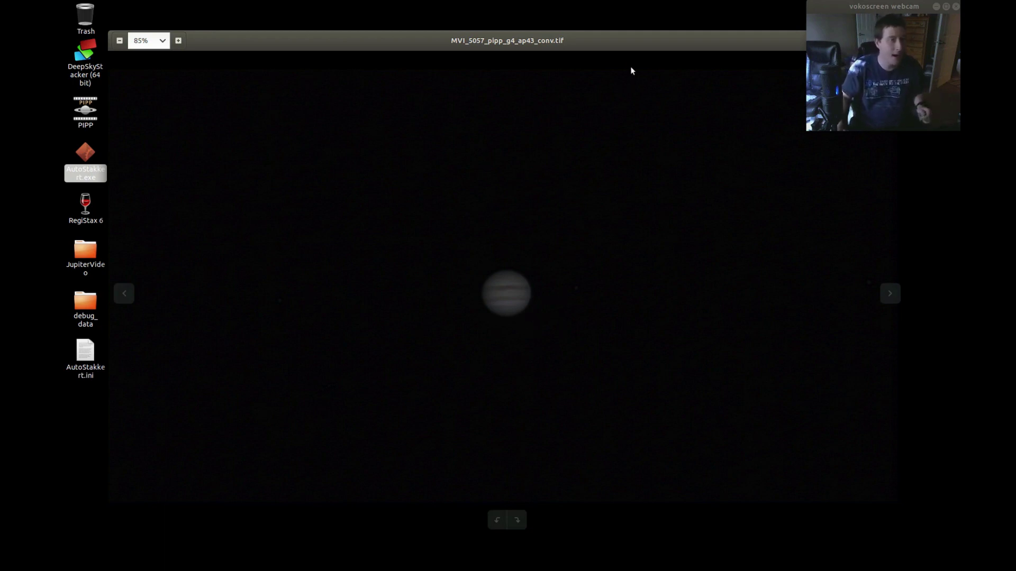
left_click_drag(629, 39, 603, 164)
left_click(870, 154)
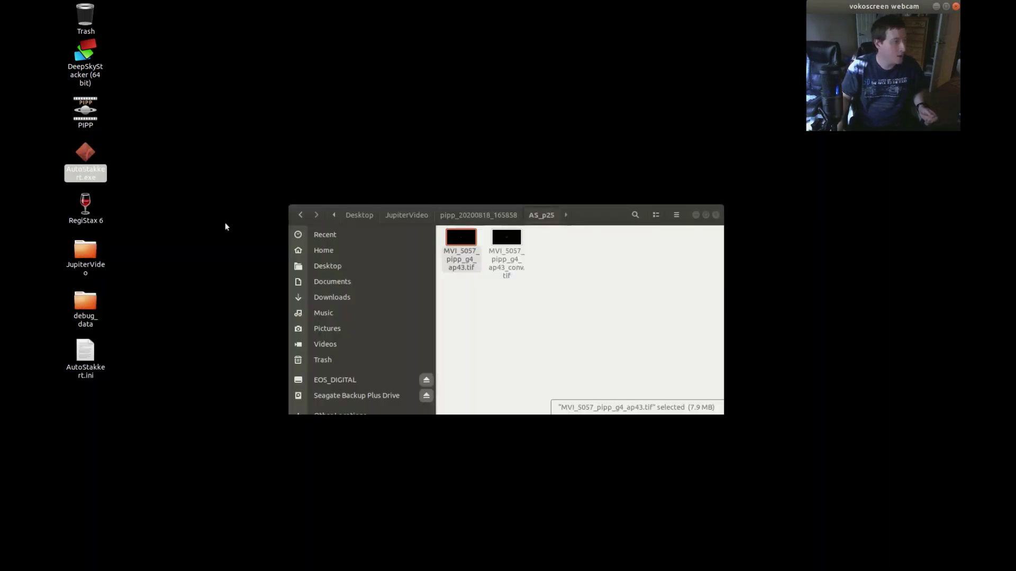
Launch RegiStax 6, maximize it, and load MVI_5057_pipp_g4_ap43.tif from the AS_p25 folder with stretched intensity levels
key("super+h")
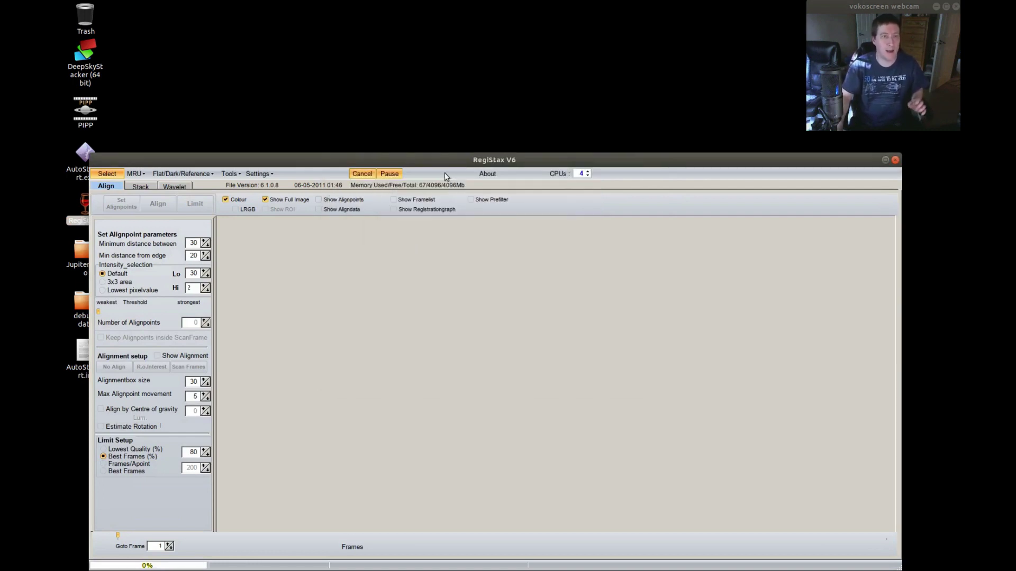
double_click(470, 158)
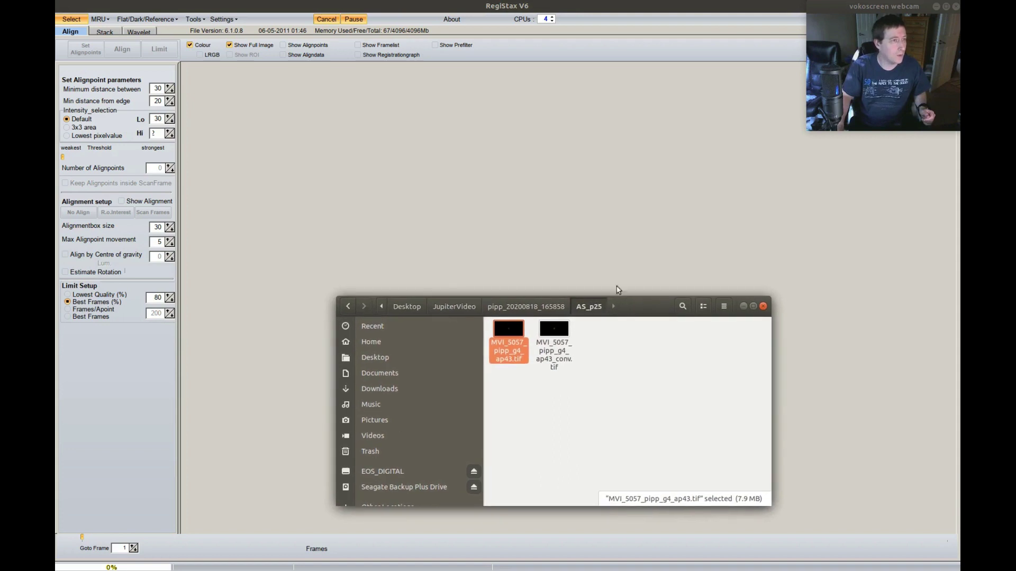
right_click(552, 333)
left_click(543, 405)
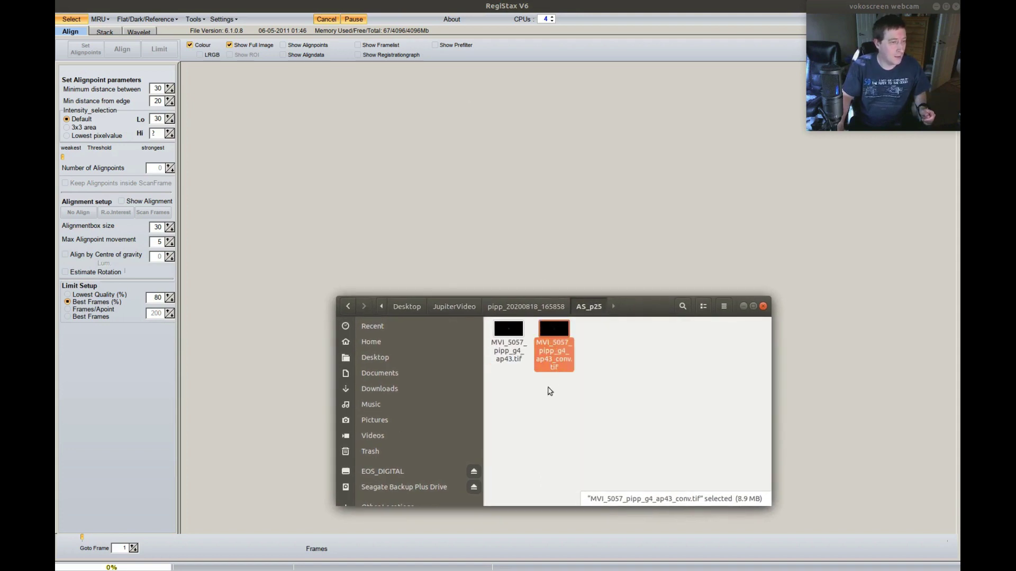
left_click(509, 338)
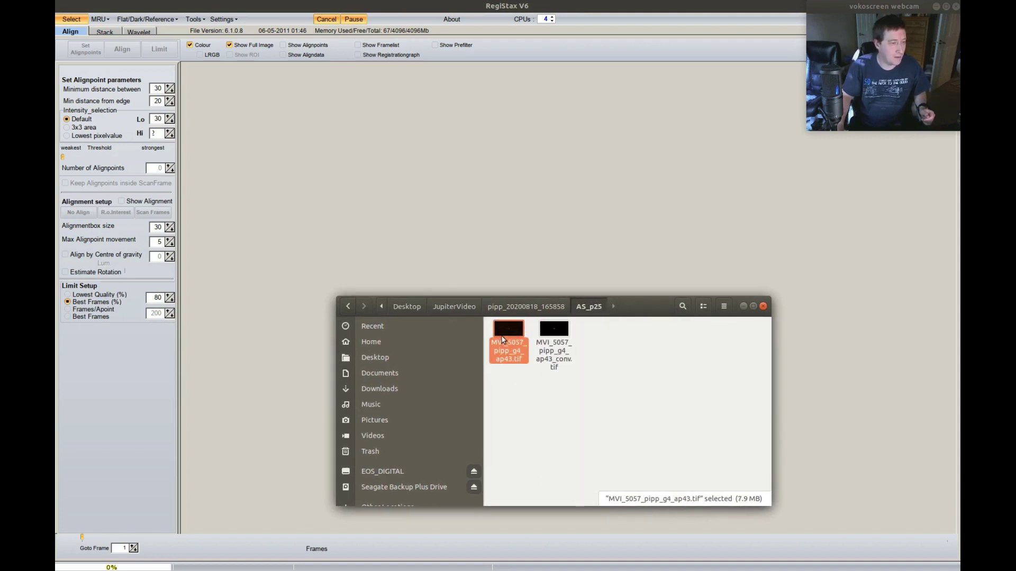
left_click_drag(502, 333, 438, 172)
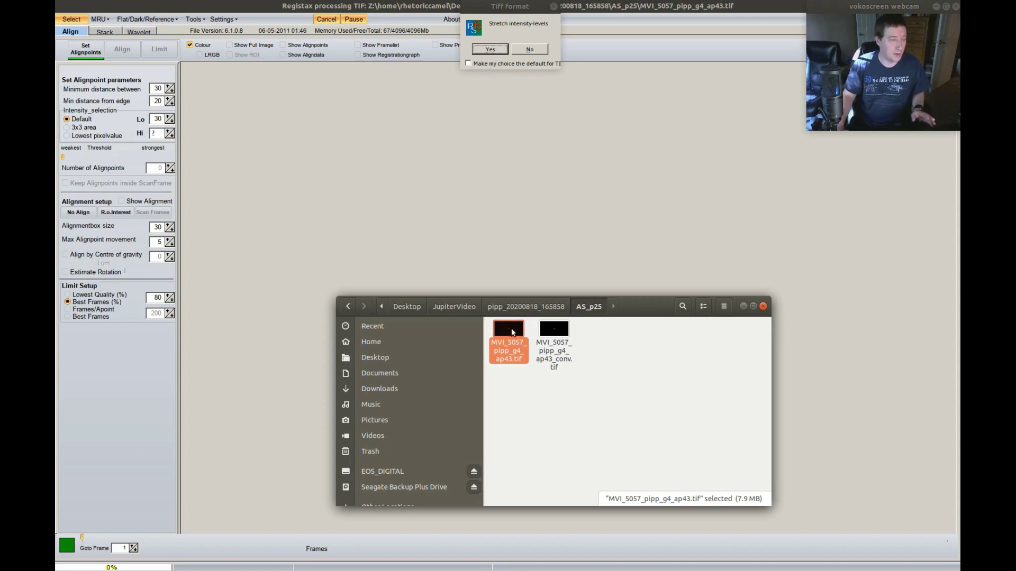
left_click(490, 51)
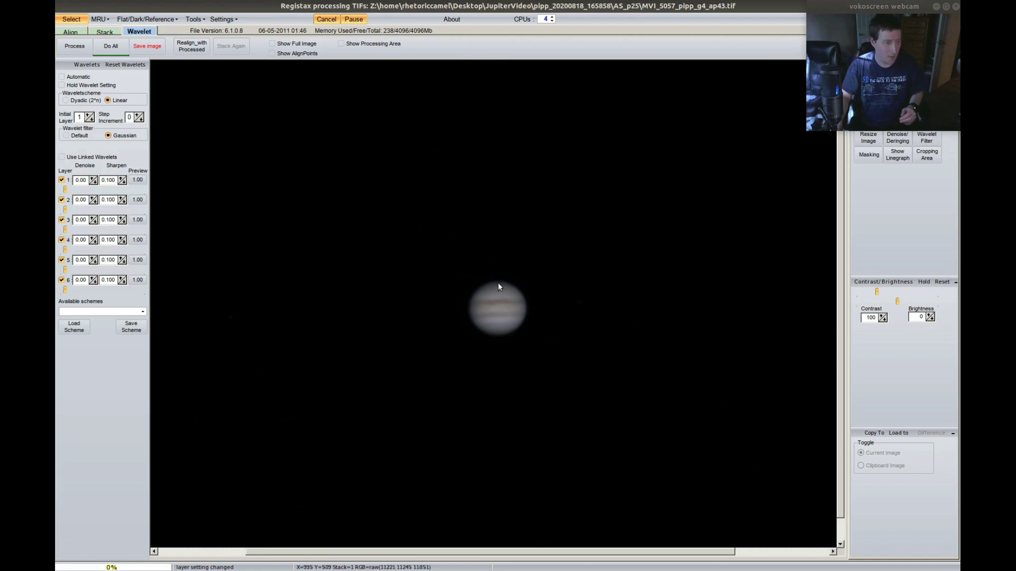
Raise the wavelet sharpening of layer 3 to 44.1, layer 4 to 41.1, layer 5 to 45.4 and layer 6 to 36.1
left_click(61, 259)
left_click_drag(66, 232, 99, 231)
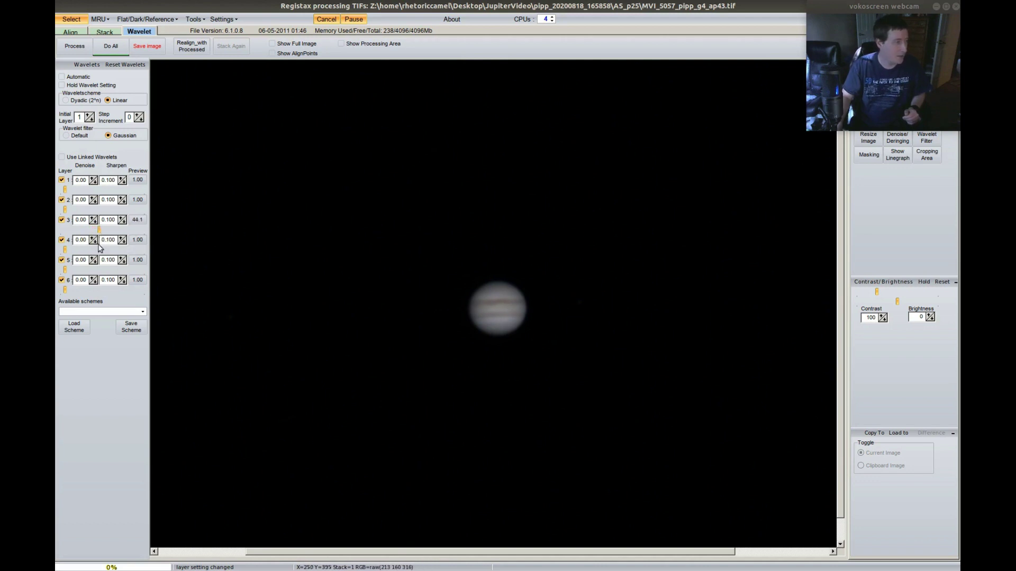
left_click_drag(64, 249, 97, 249)
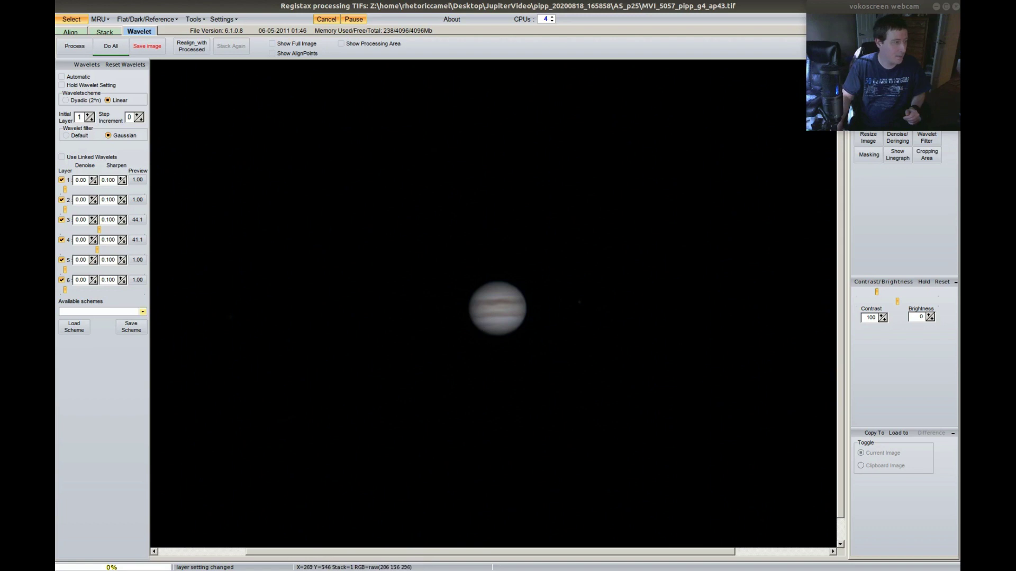
left_click_drag(64, 271, 99, 274)
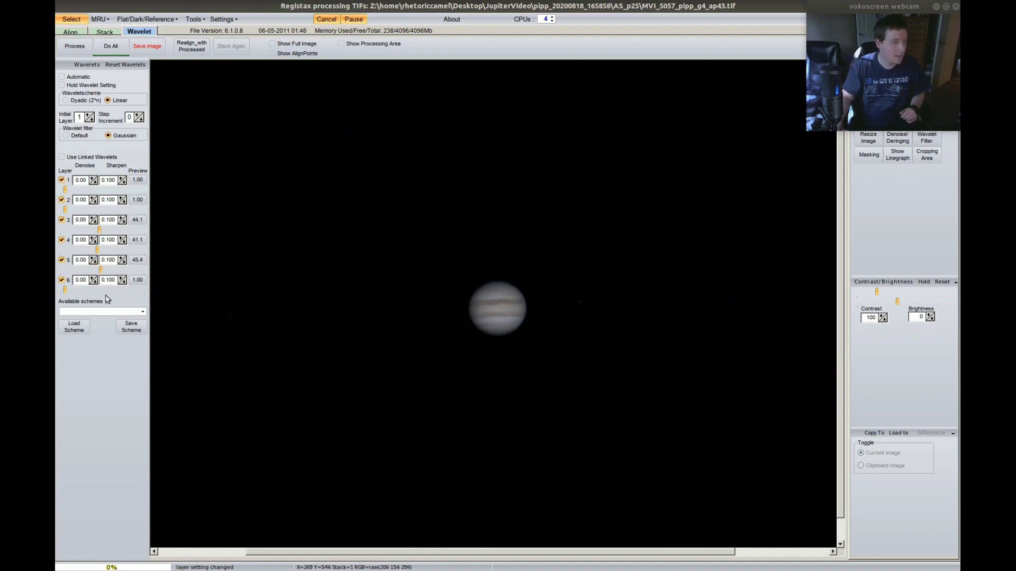
left_click_drag(65, 294, 93, 295)
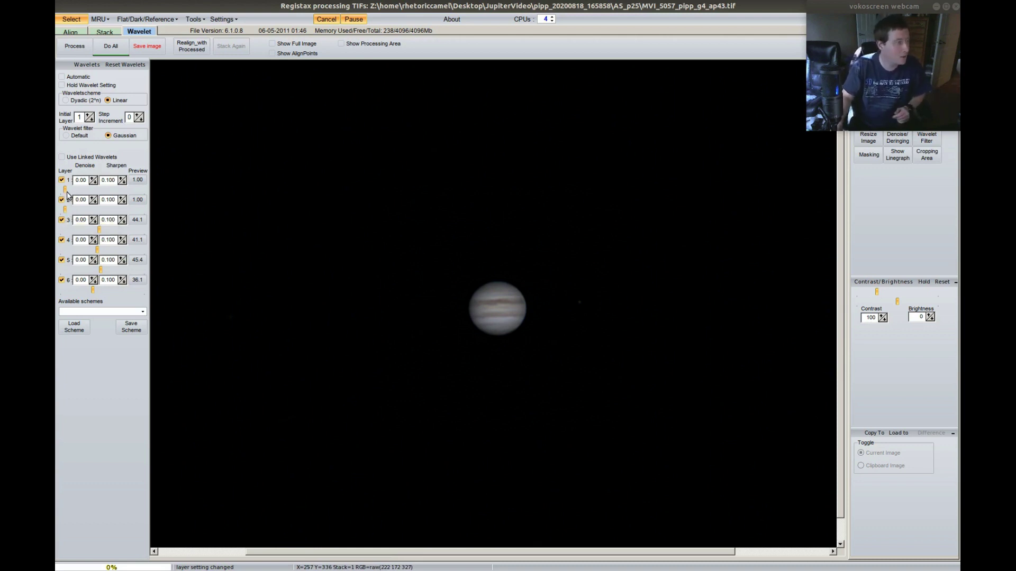
Try strong sharpening and then the minimum of -5.0 on wavelet layers 1 and 2
left_click_drag(64, 189, 101, 189)
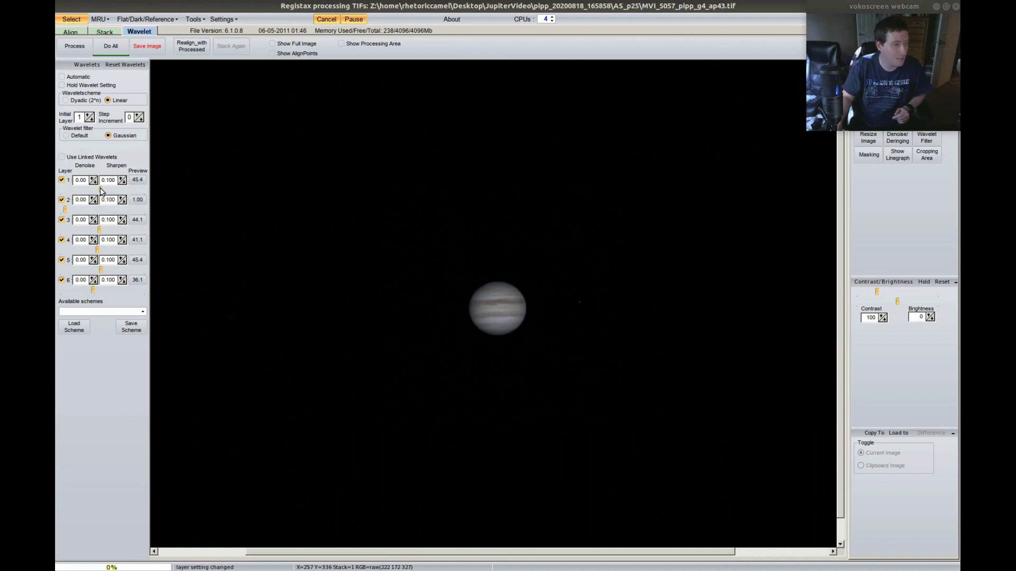
left_click_drag(65, 210, 103, 210)
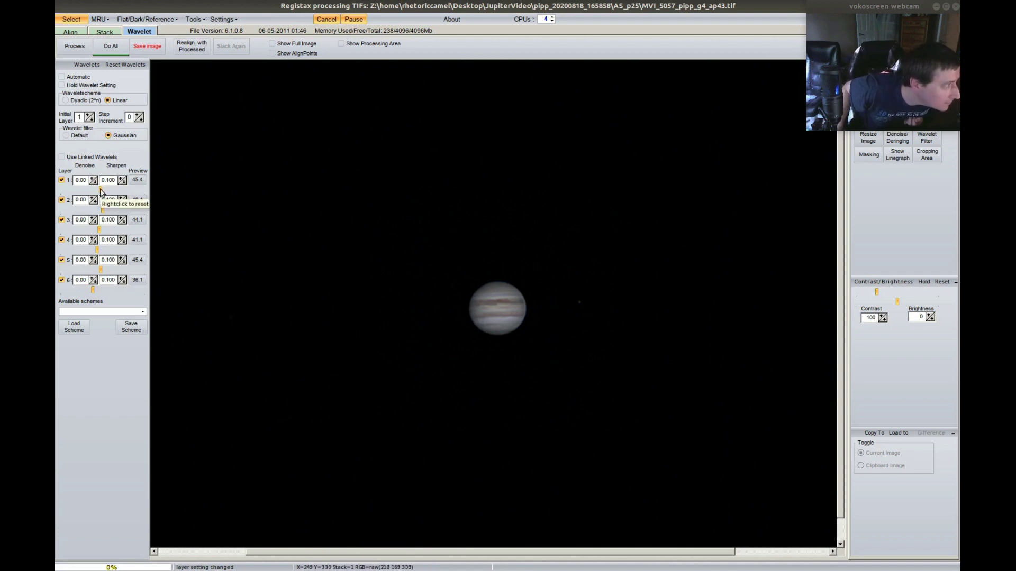
left_click_drag(100, 190, 58, 212)
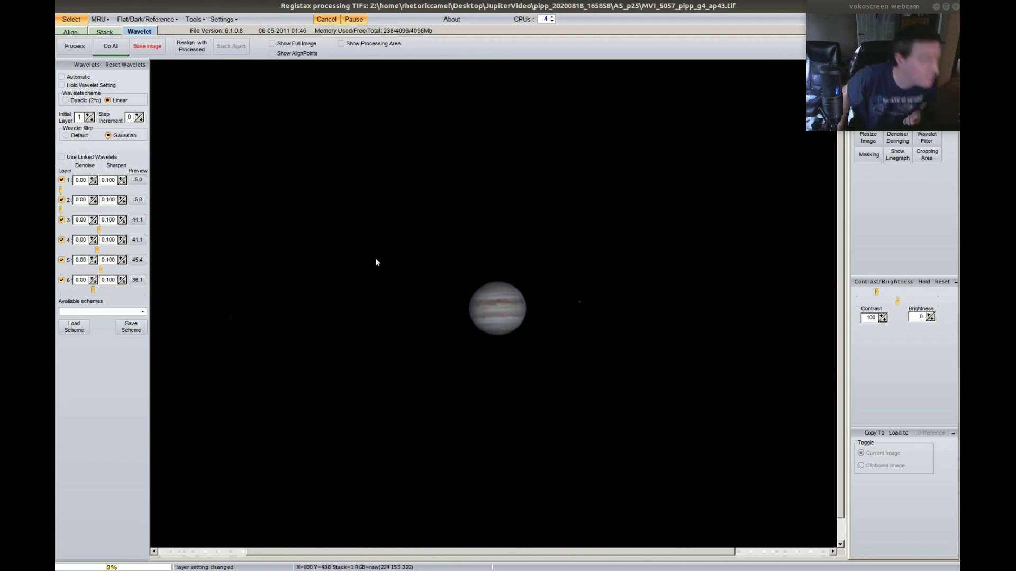
Set wavelet layer 1 to 6.7 and layer 2 to 3.0, and apply the wavelets to the whole image
left_click_drag(60, 190, 66, 210)
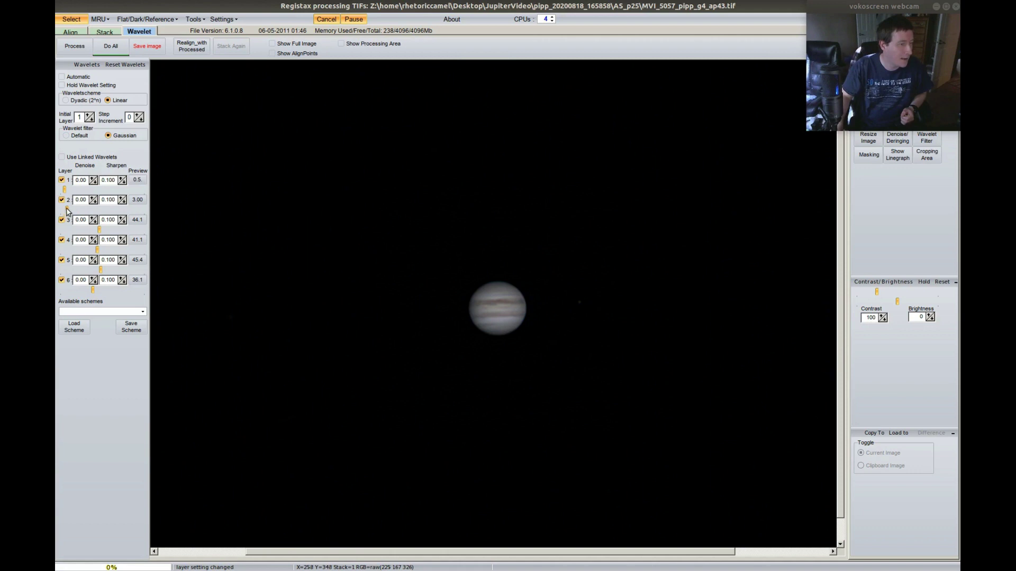
left_click_drag(65, 190, 70, 195)
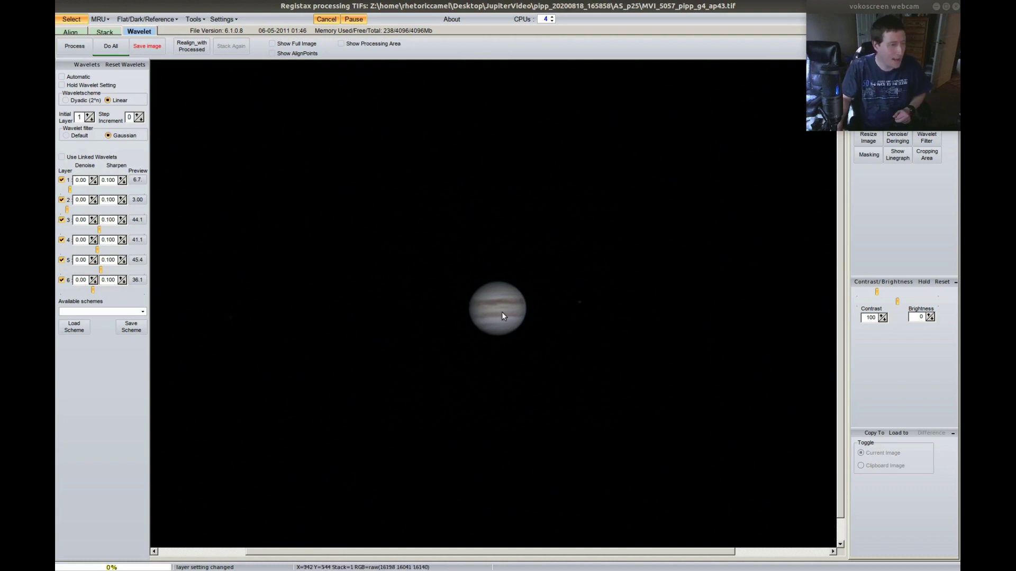
left_click(110, 49)
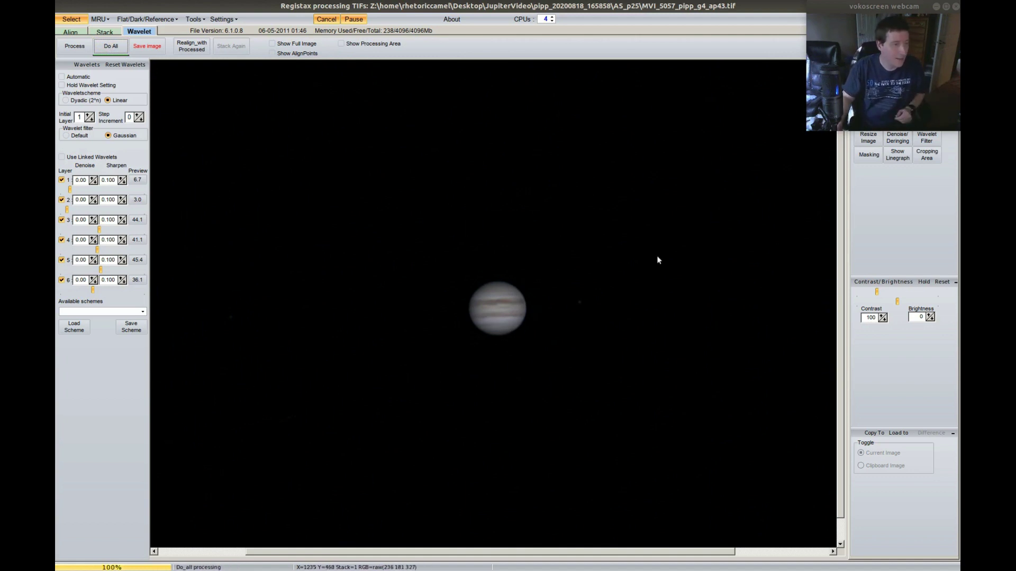
Uncover the image functions, open the RGB histogram and shift its midpoint value to 0.88
left_click_drag(903, 10, 908, 121)
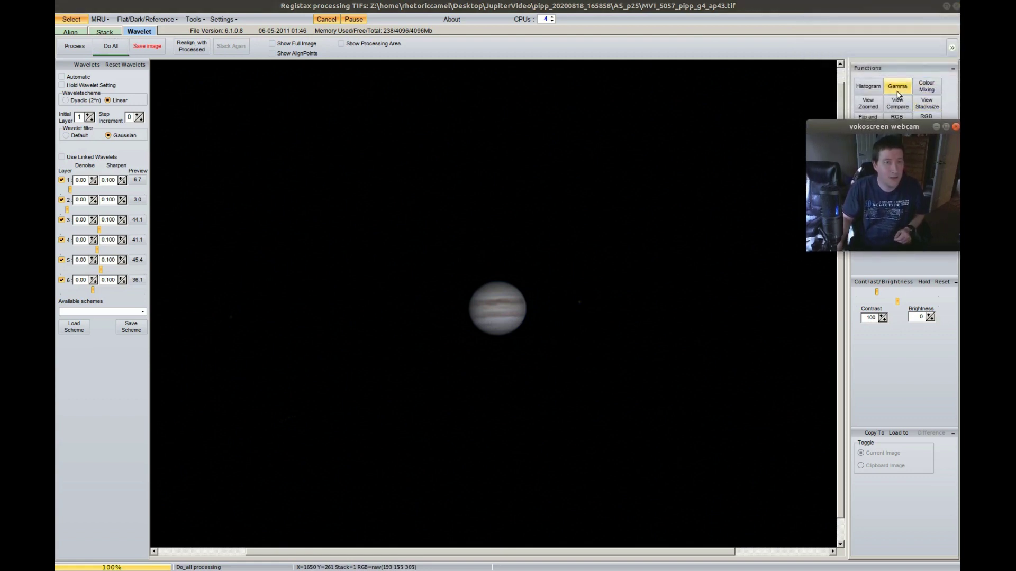
left_click(868, 86)
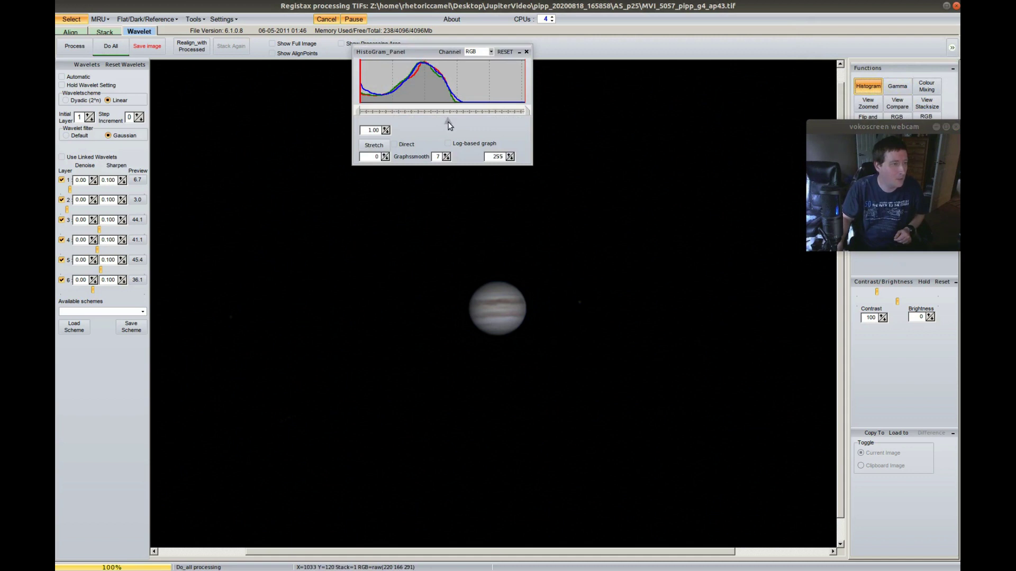
left_click_drag(451, 125, 450, 122)
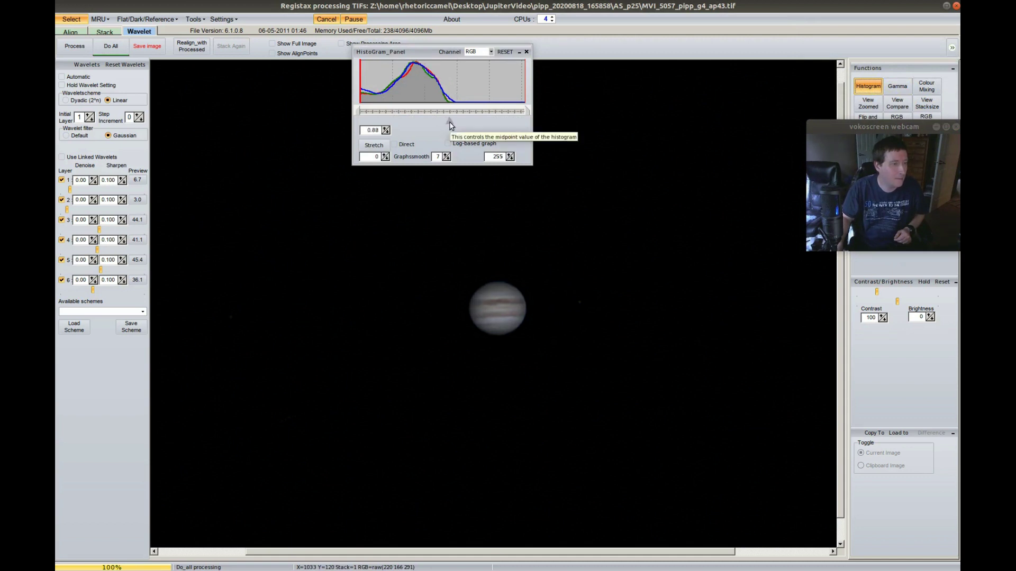
Close the histogram and apply the adjusted processing to the whole Jupiter image
left_click(527, 52)
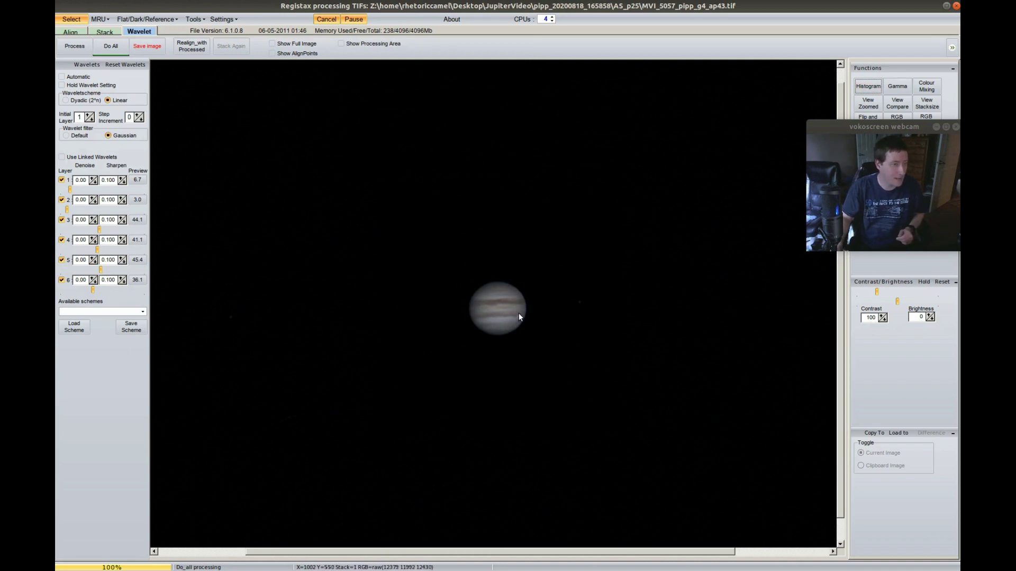
left_click(115, 48)
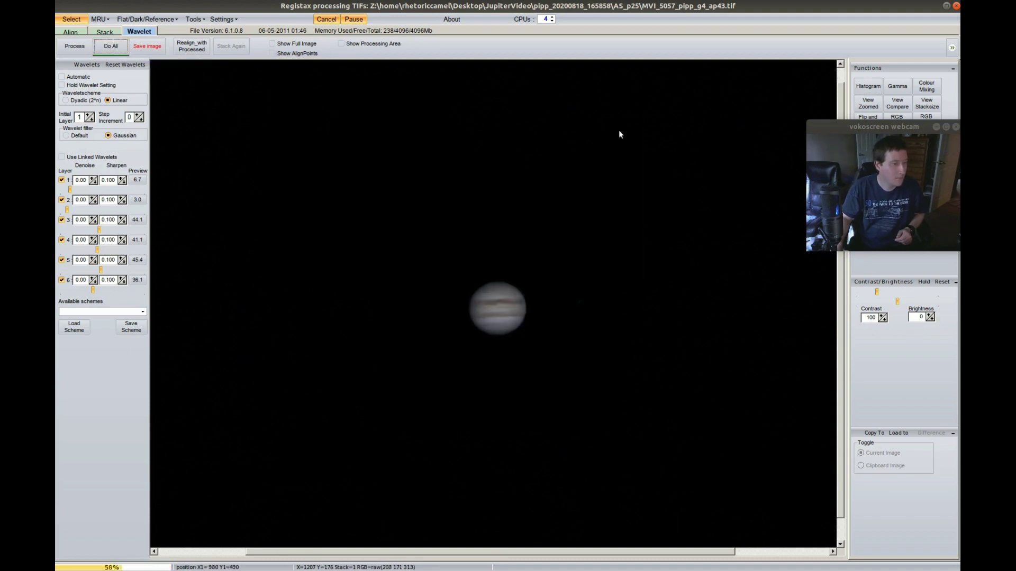
left_click_drag(897, 128, 899, 18)
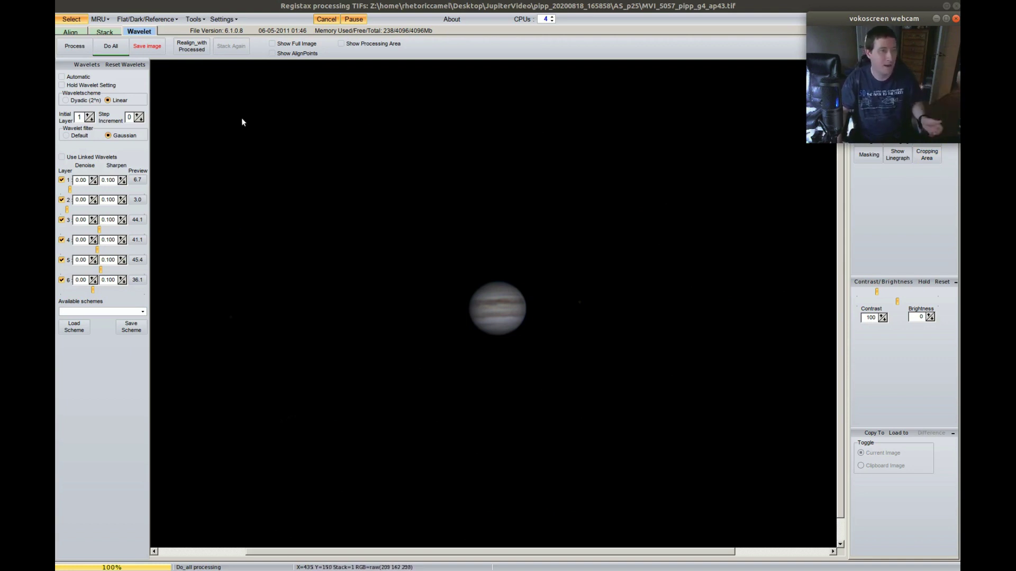
Save the processed image in the AS_p25 folder as "Jupiter 08-16-2020" in JPEG (8BIT*RGB) format
left_click(151, 49)
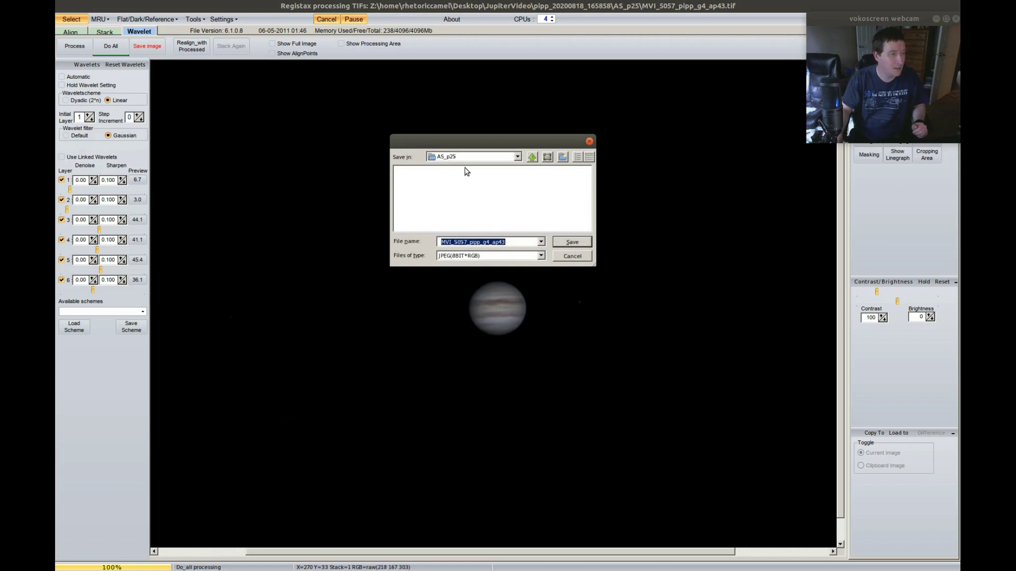
type("Jupiter 08/16/2020")
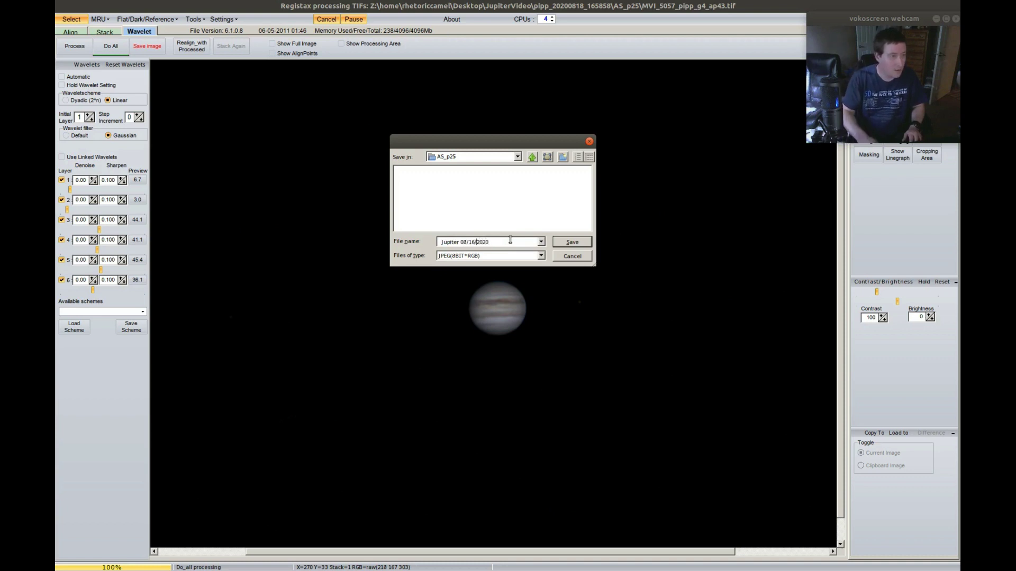
key("BackSpace")
type("-")
key("BackSpace")
type("-16-2020")
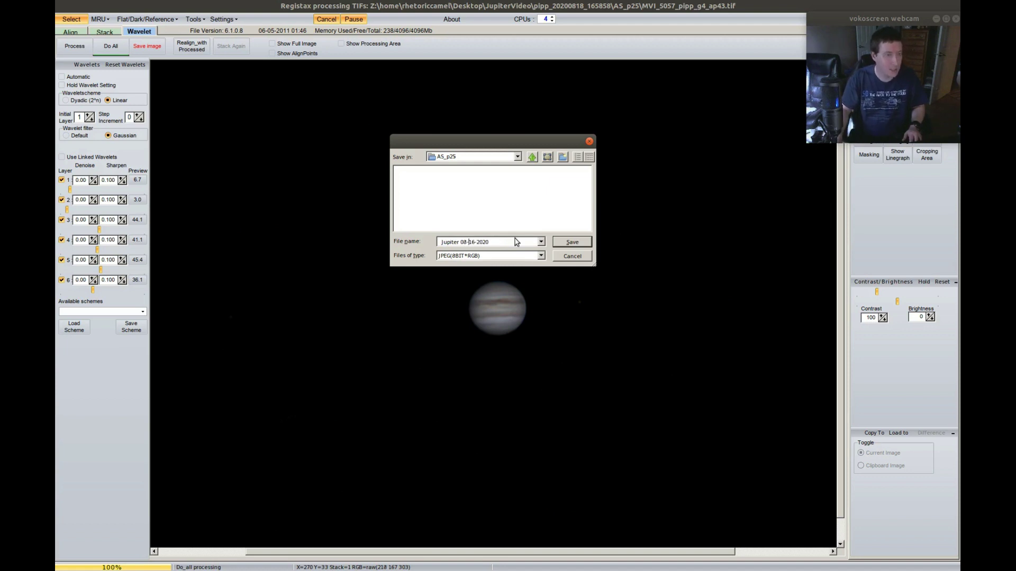
left_click(469, 257)
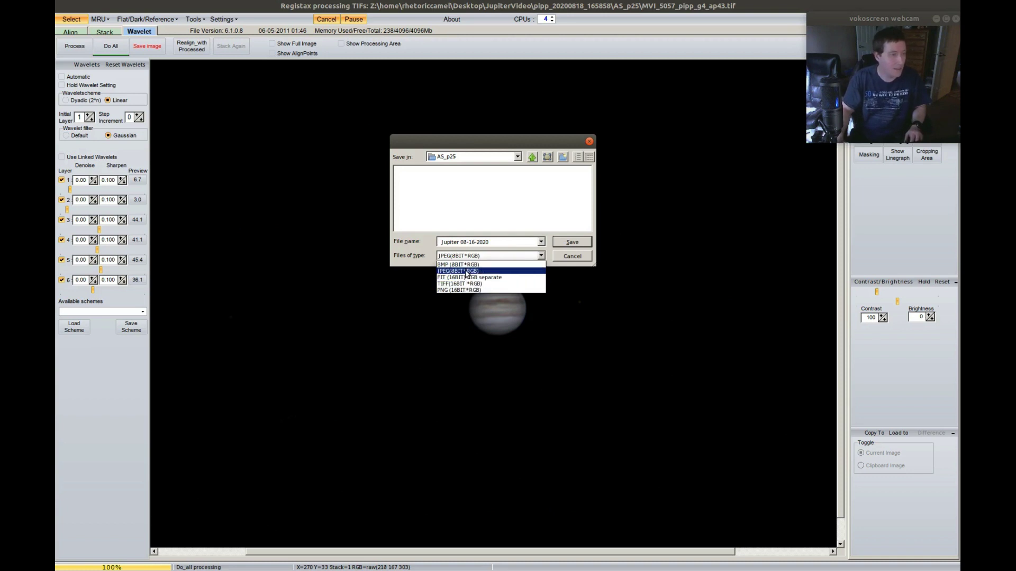
left_click(464, 271)
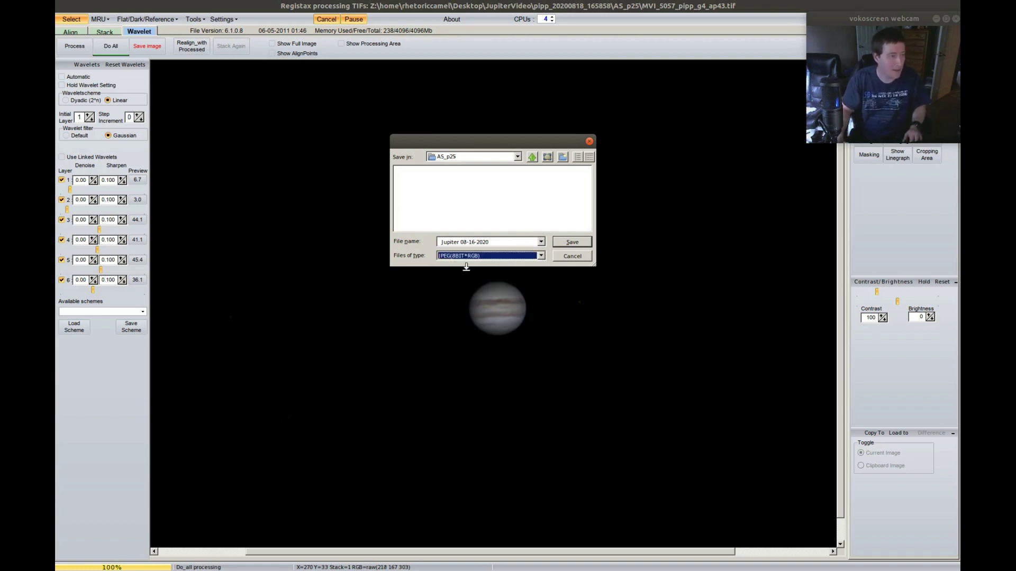
left_click(579, 242)
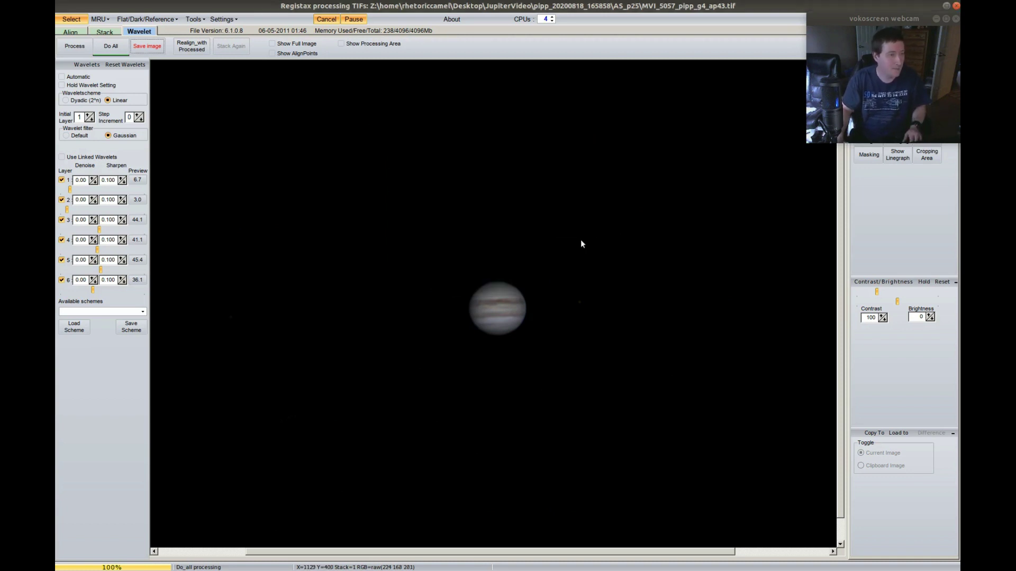
Close RegiStax and open Jupiter 08-16-2020.jpg from the AS_p25 folder in the image viewer
double_click(468, 7)
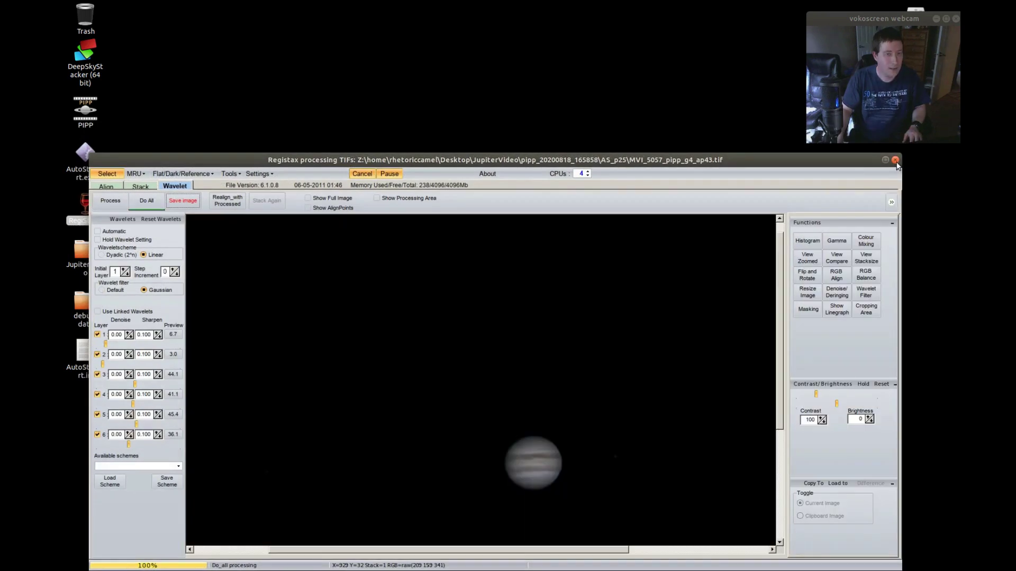
left_click(895, 161)
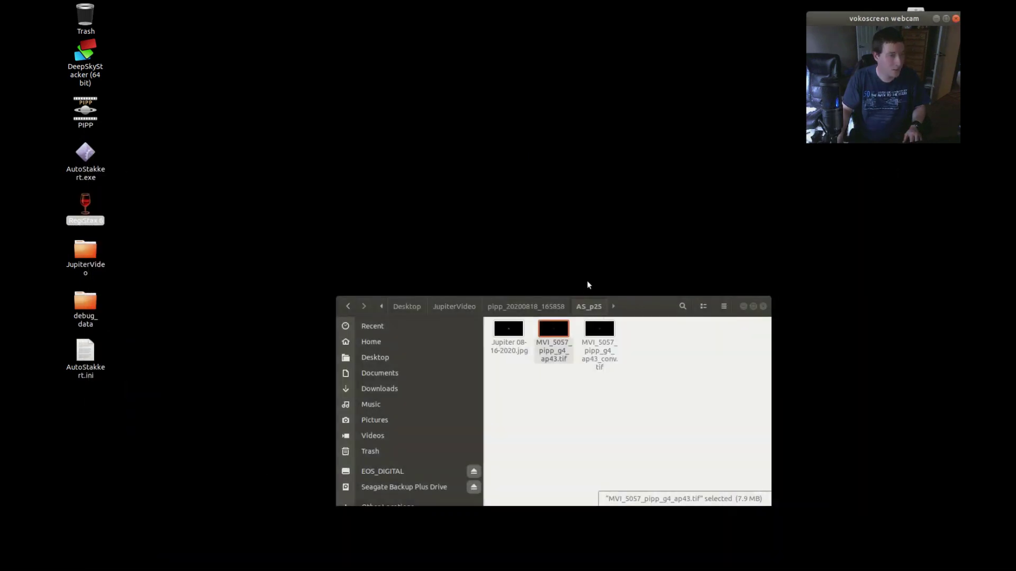
left_click(509, 330)
double_click(509, 330)
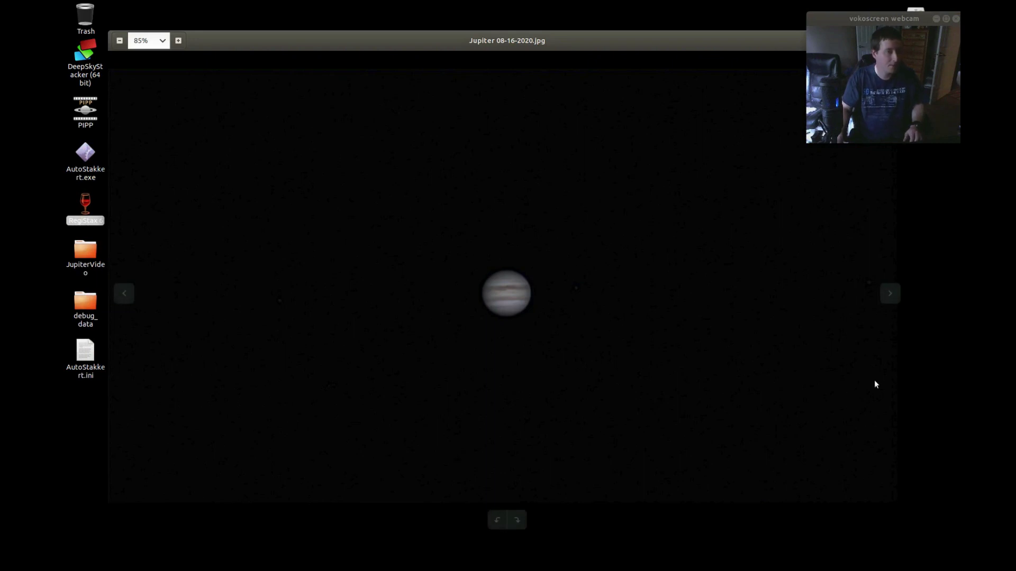